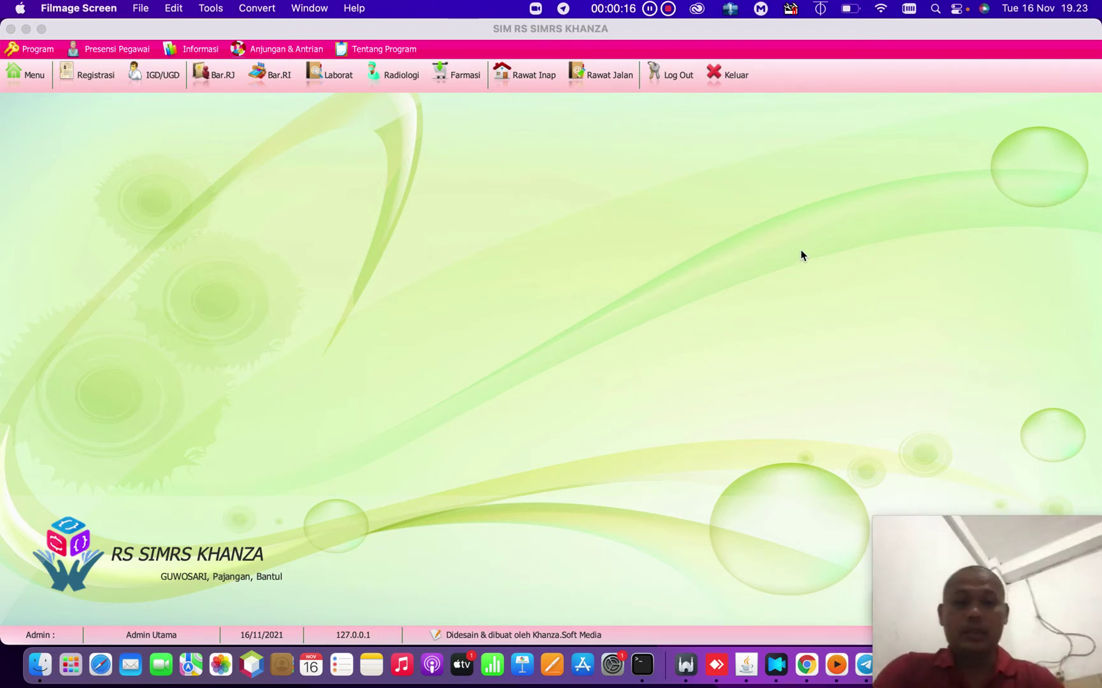
Step: Search the main menu for "tarif lab" and open the Tarif Lab module
left_click(46, 79)
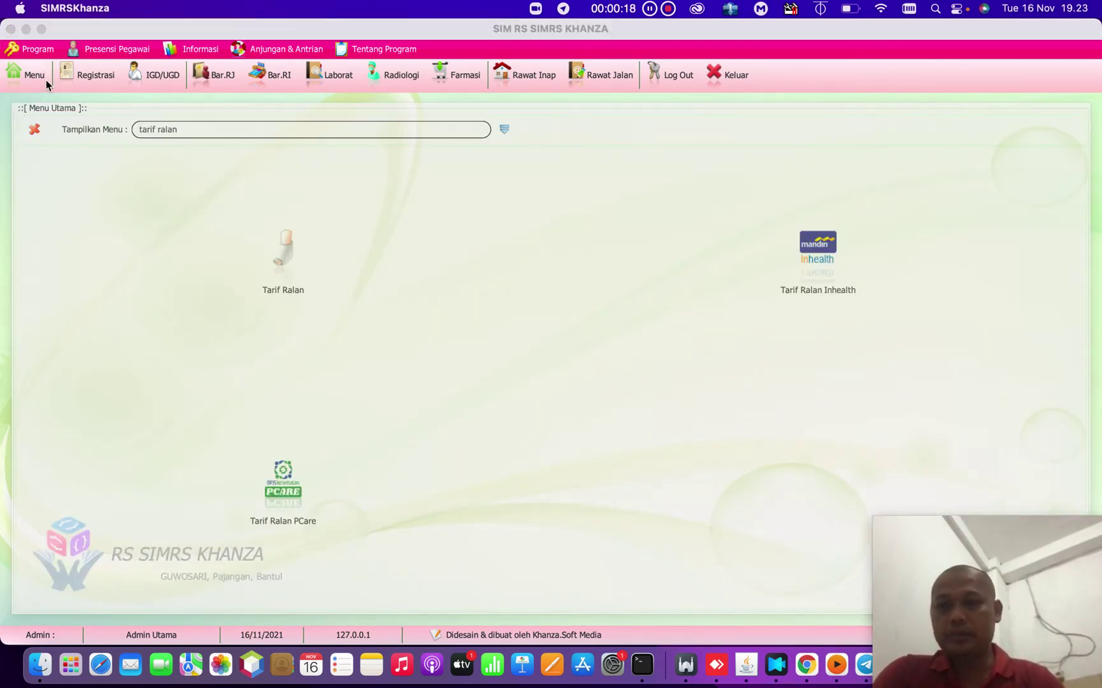
left_click(506, 130)
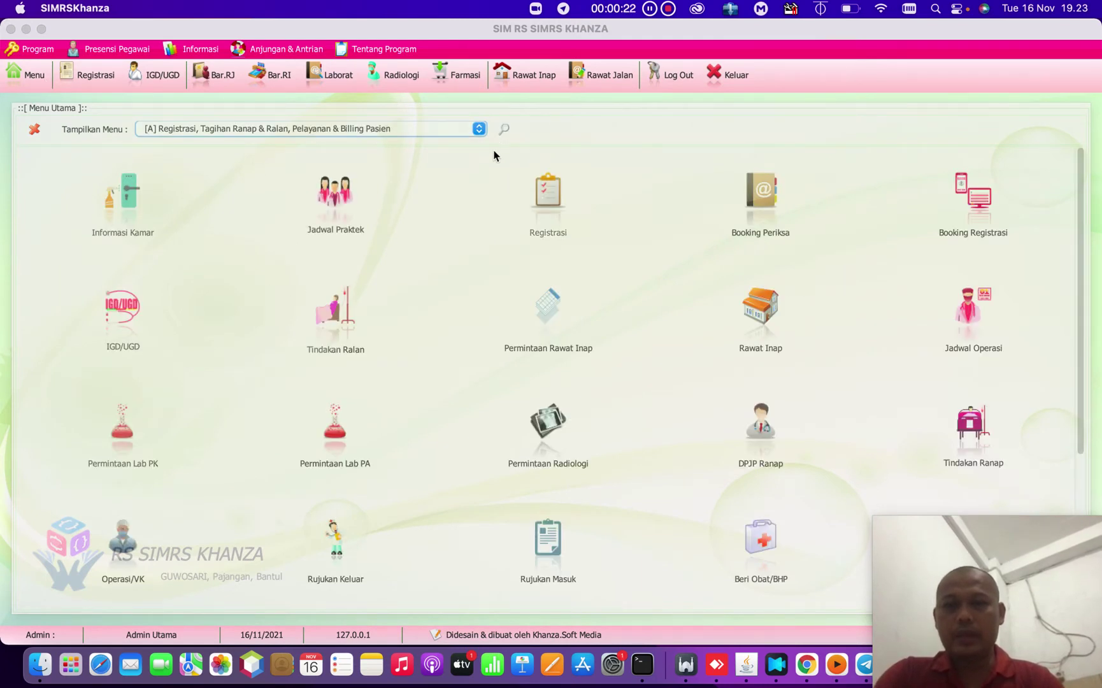
left_click(504, 129)
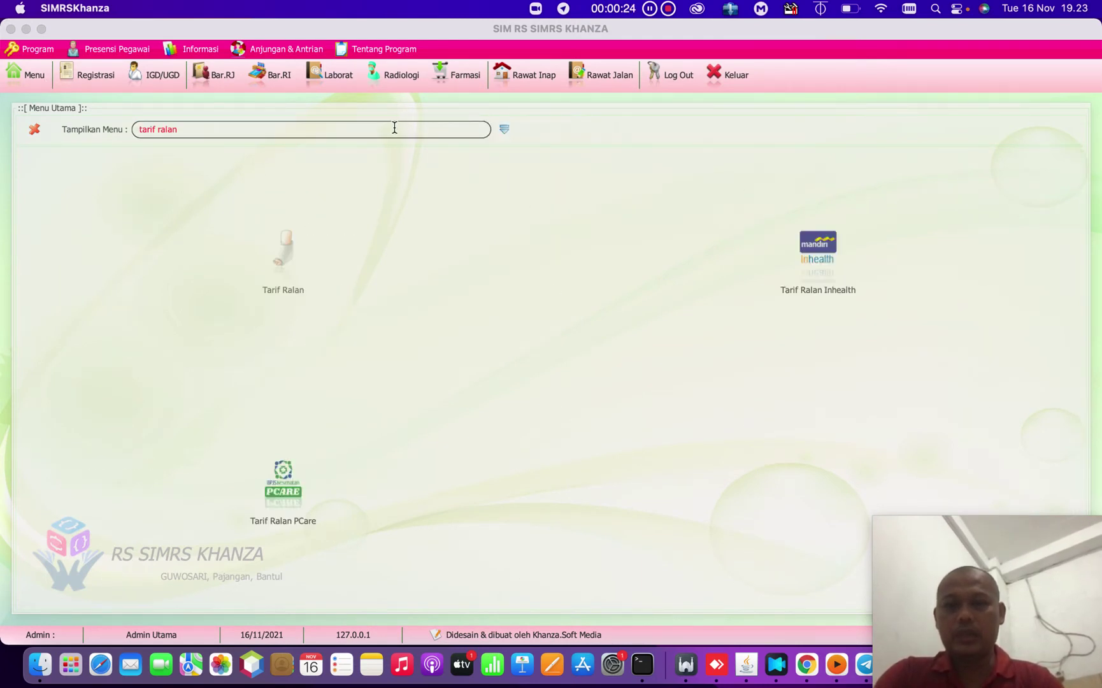
left_click(393, 126)
key("BackSpace")
key("BackSpace")
key("BackSpace")
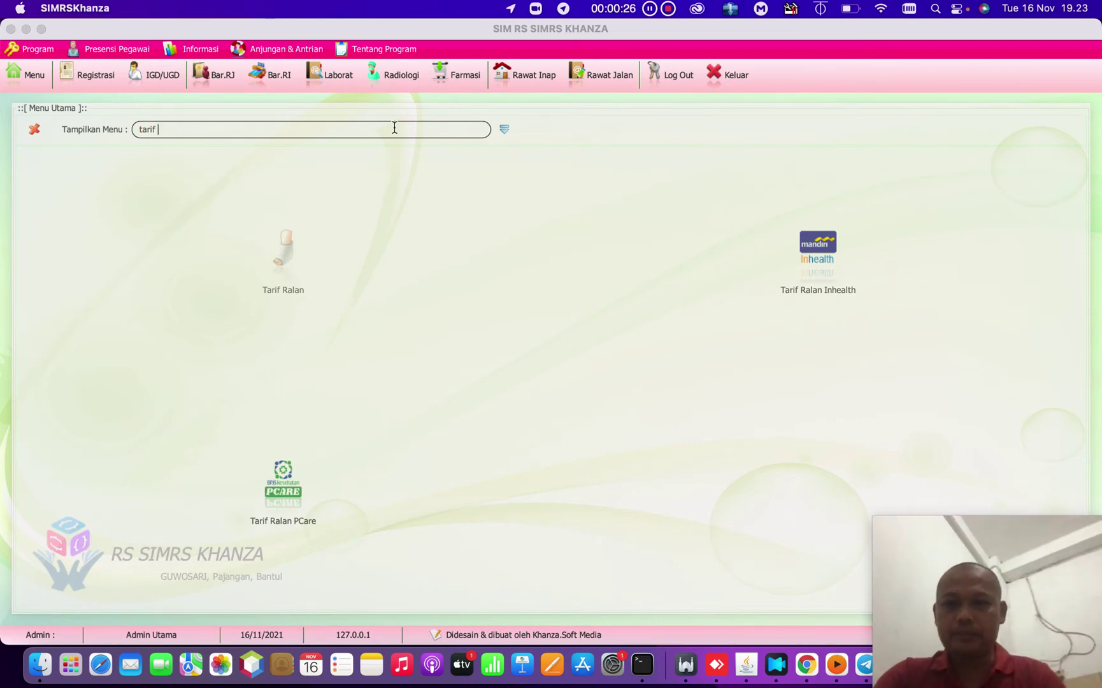
type("lab")
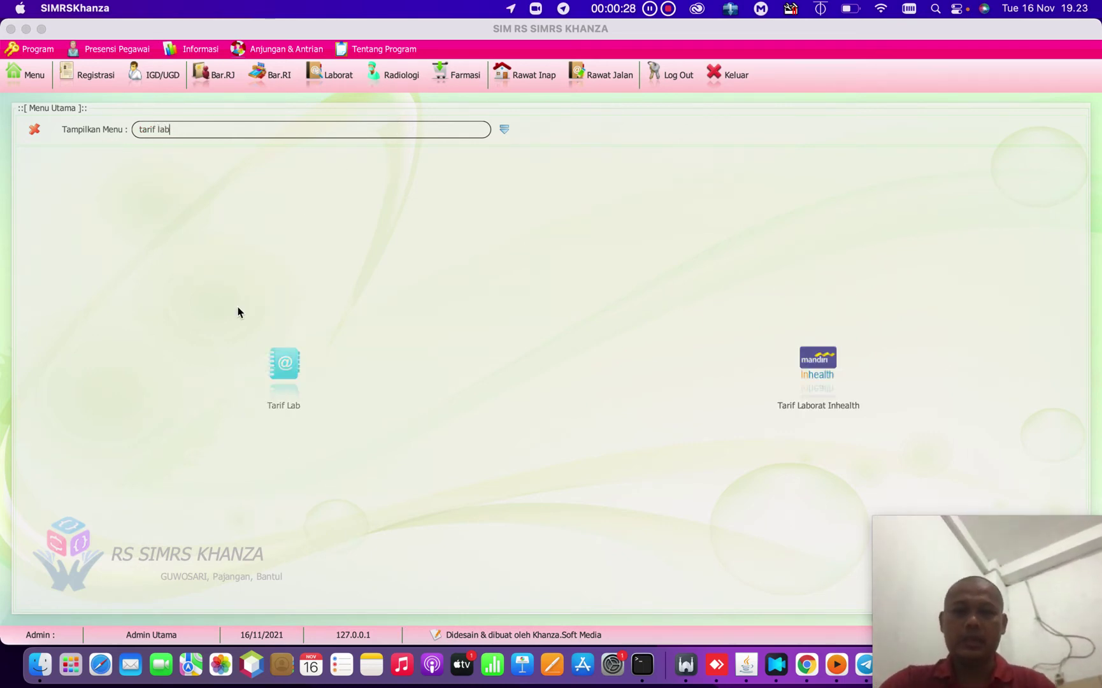
left_click(284, 390)
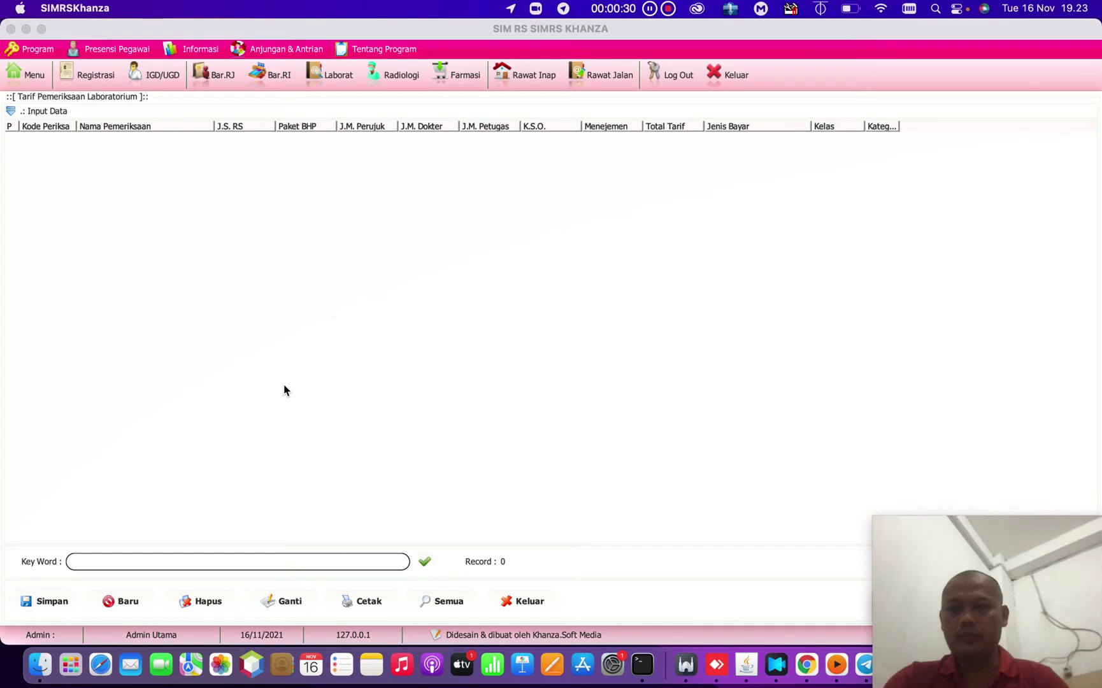
Step: Start a new laboratory tariff record and name the examination "Pemeriksaan Glukosa Darah Sewaktu"
left_click(121, 599)
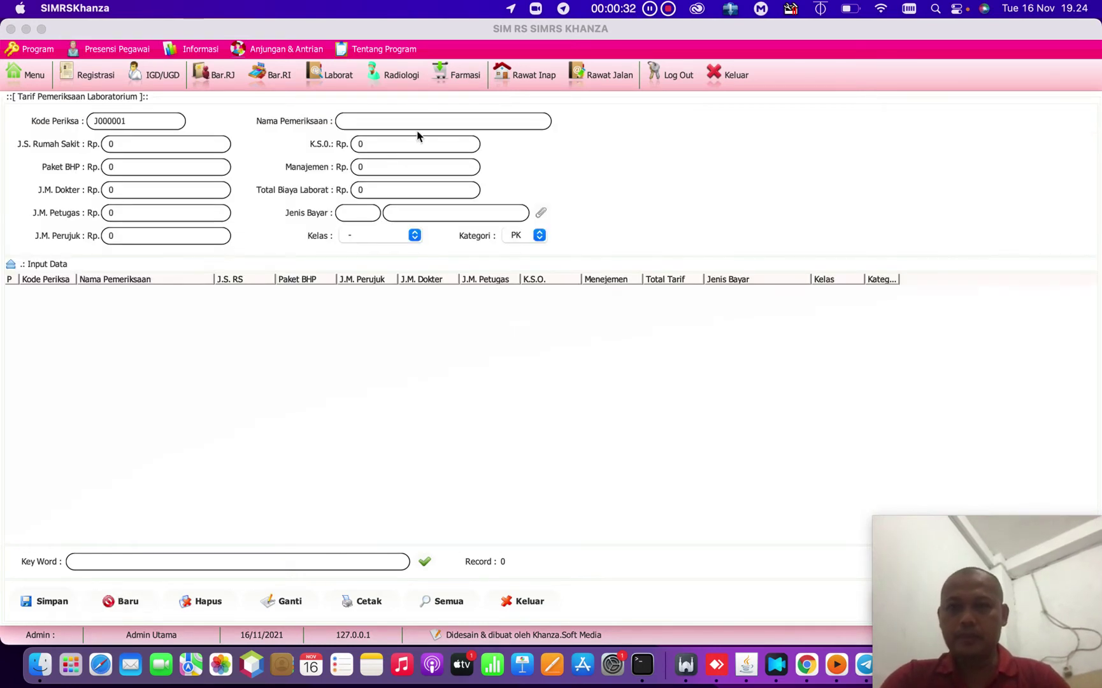
type("Pemeriksa")
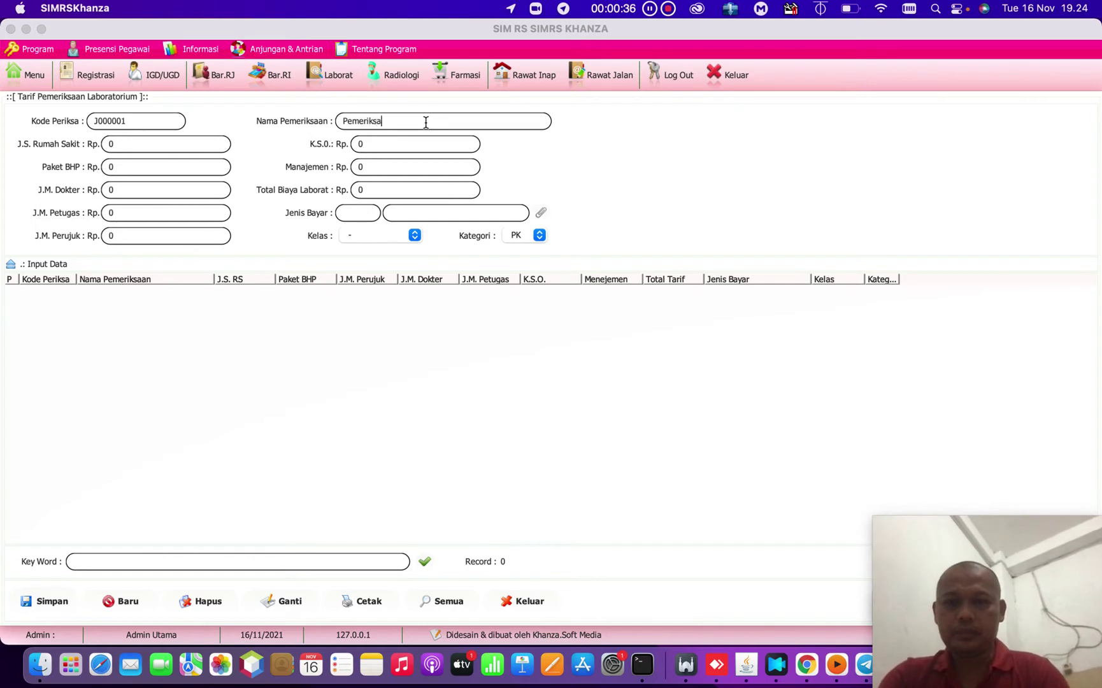
type("an Gk")
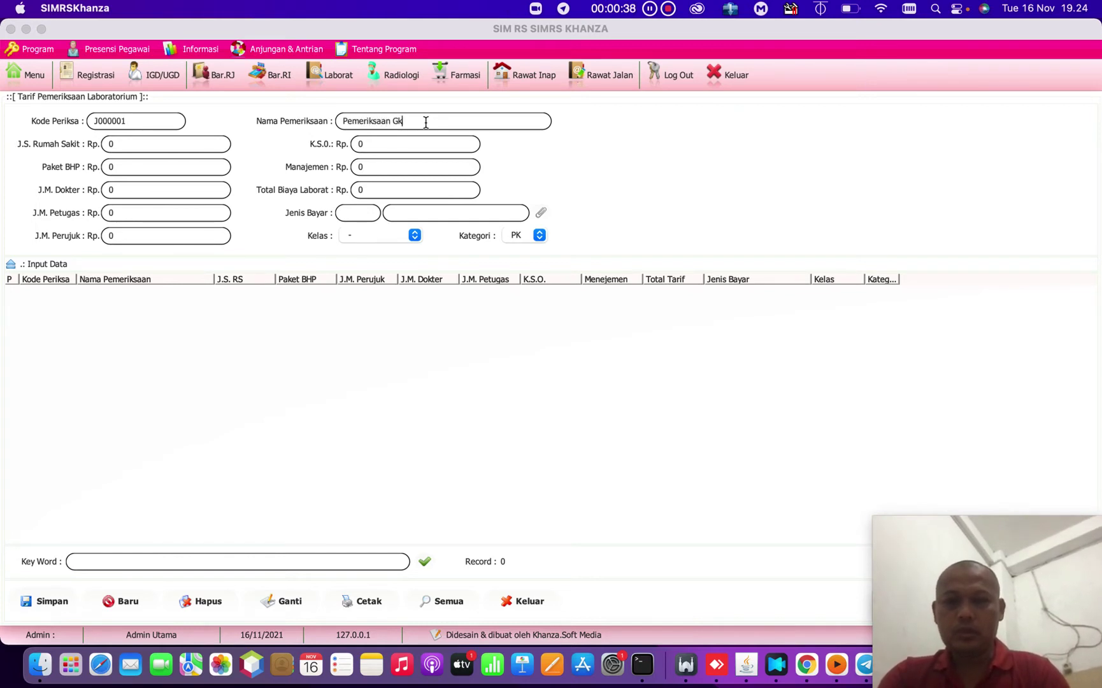
key("BackSpace")
type("lukosa Darah Sewaktu")
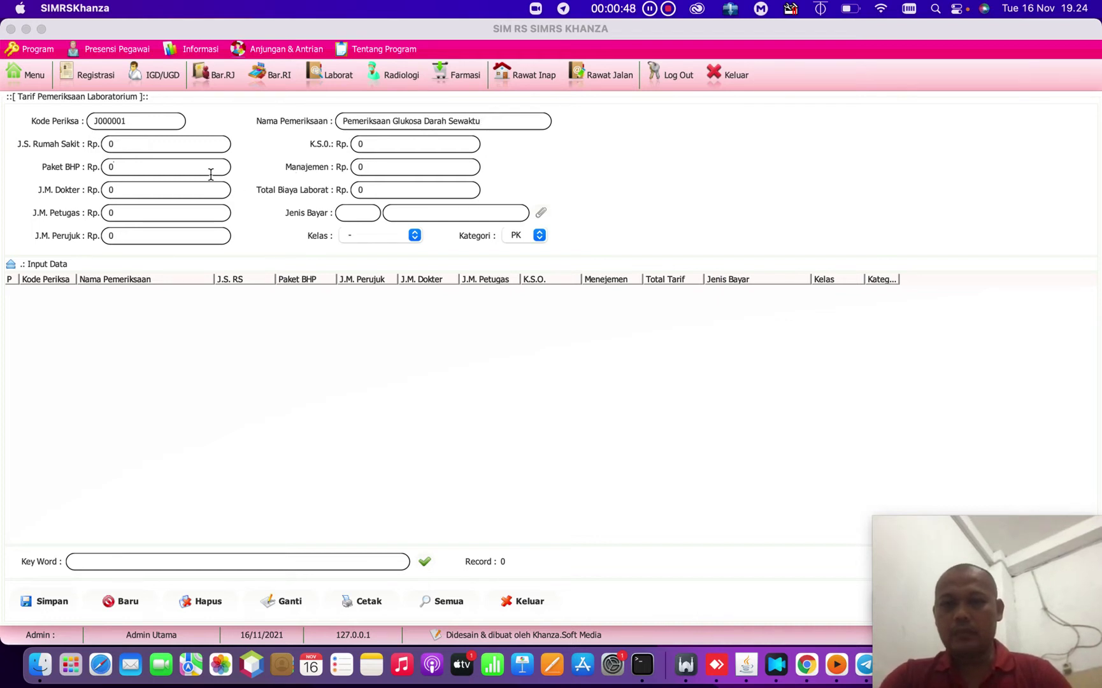
Step: Set the tariff's Total Biaya Laborat to 20000 and its Paket BHP to 5000
left_click(386, 191)
key("BackSpace")
type("20000")
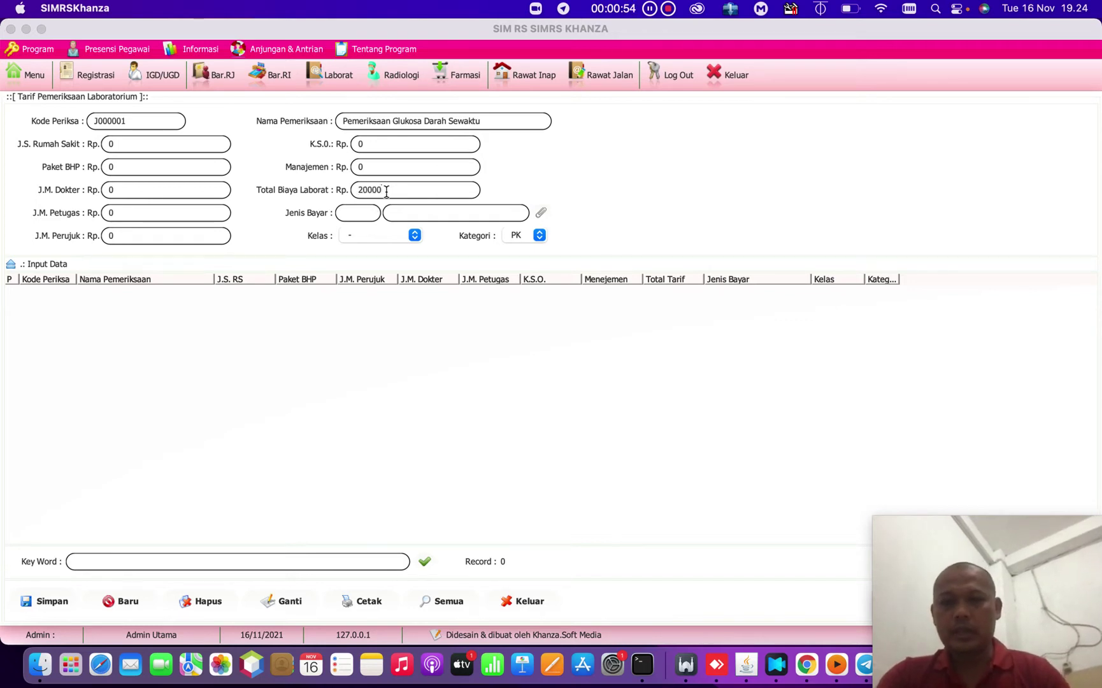
left_click(206, 170)
key("BackSpace")
type("5000")
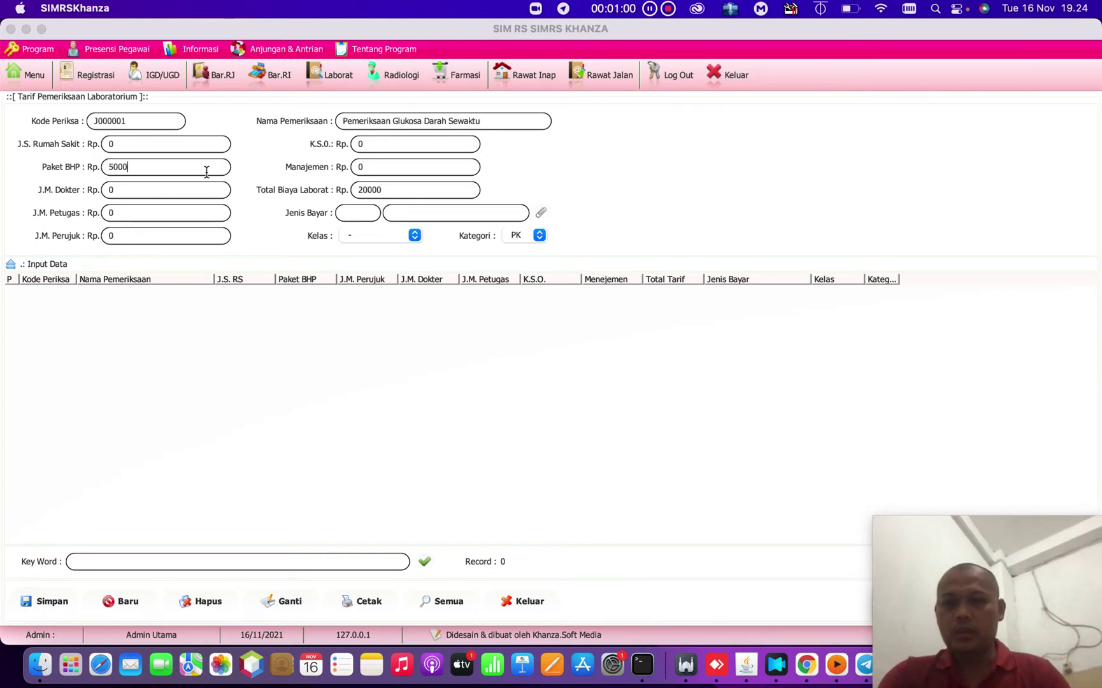
Step: Set the tariff's J.M. Petugas fee to 1000 and its J.M. Dokter fee to 5000
left_click(178, 212)
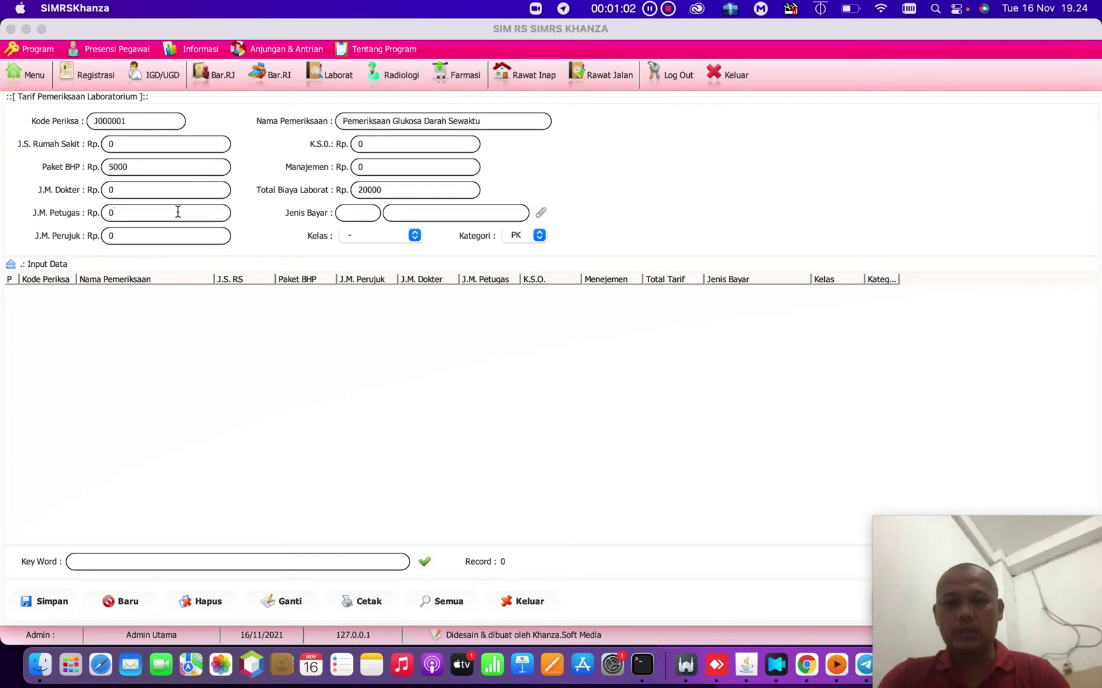
key("BackSpace")
type("1000")
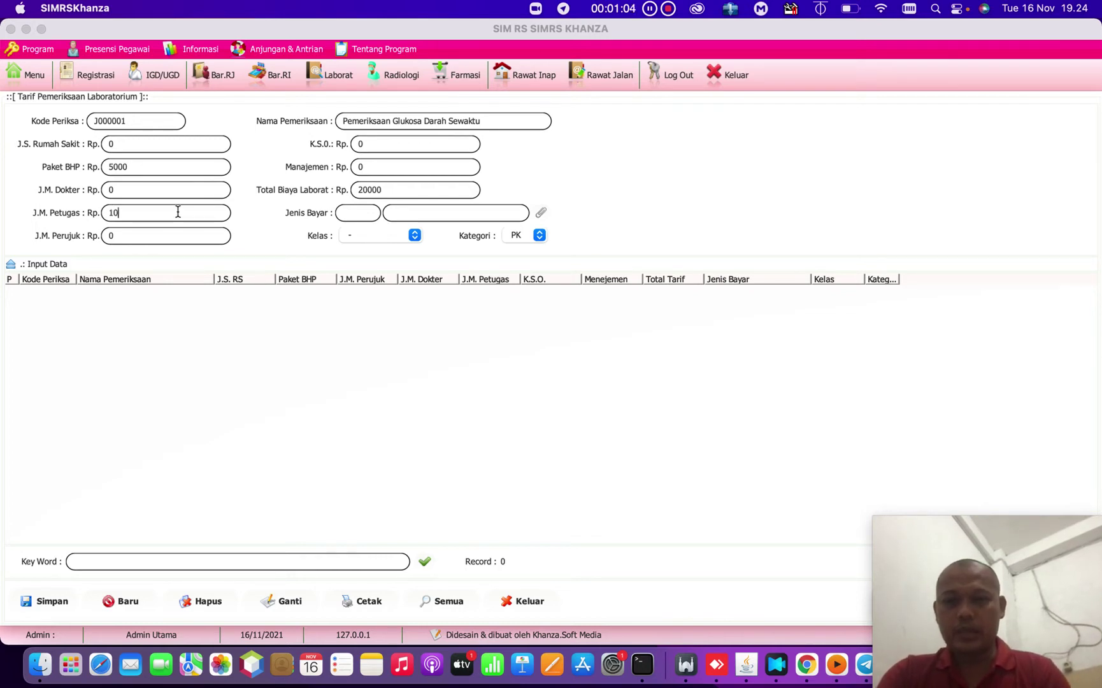
left_click(172, 190)
type("5000")
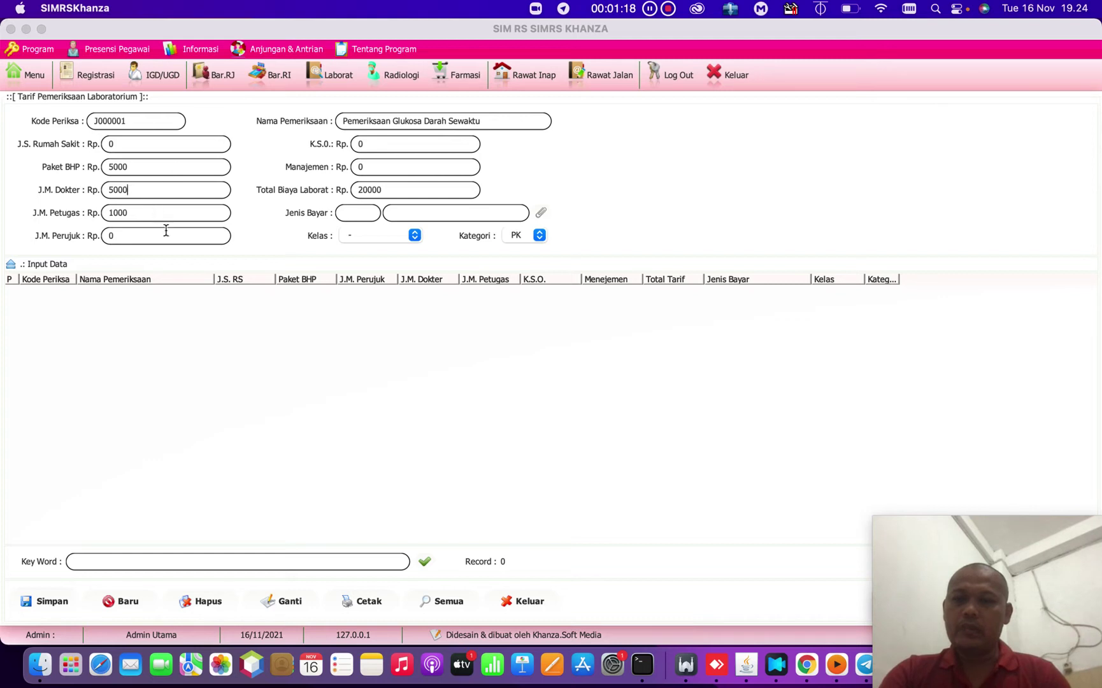
Step: Set the tariff's J.S. Rumah Sakit amount to 9000
left_click(190, 143)
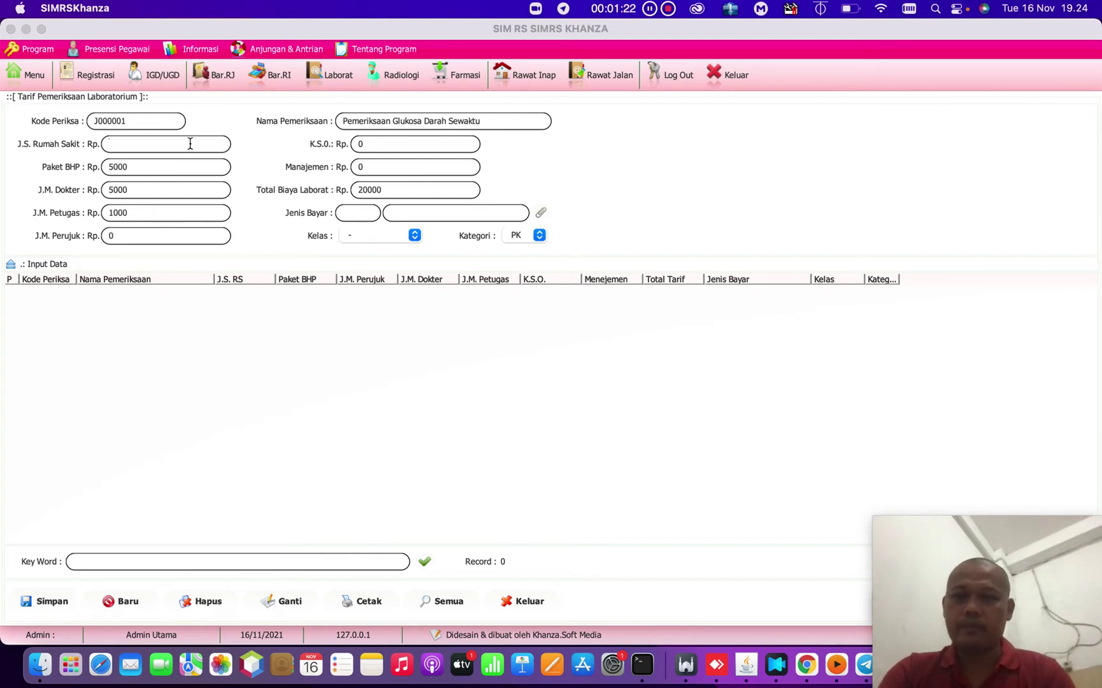
type("14000")
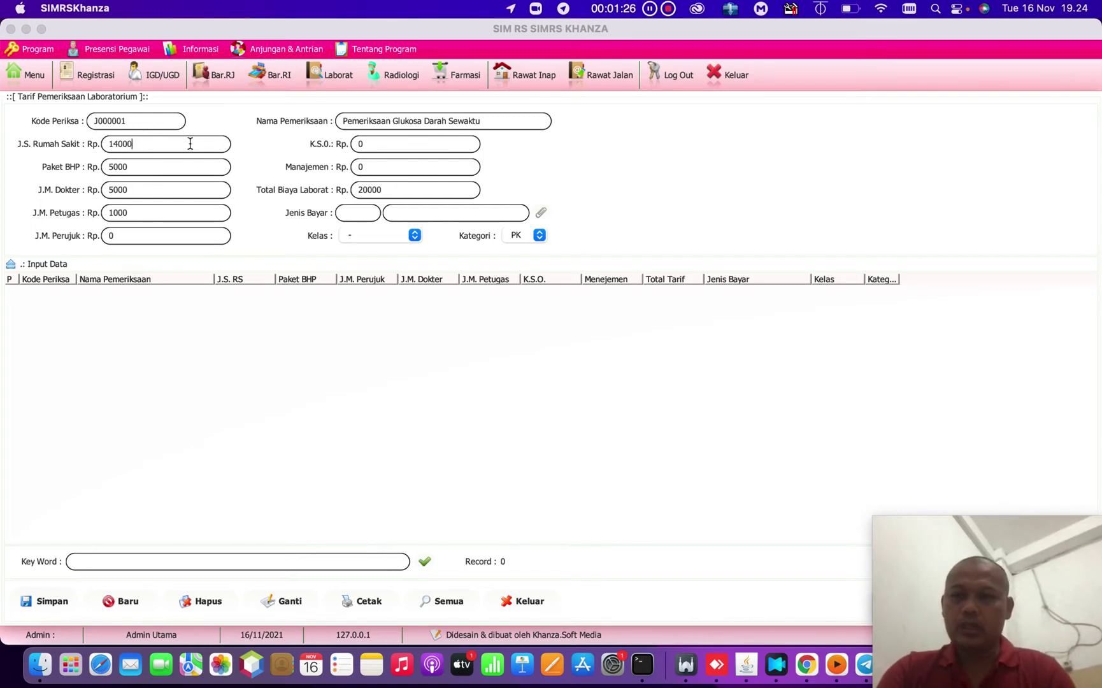
key("BackSpace")
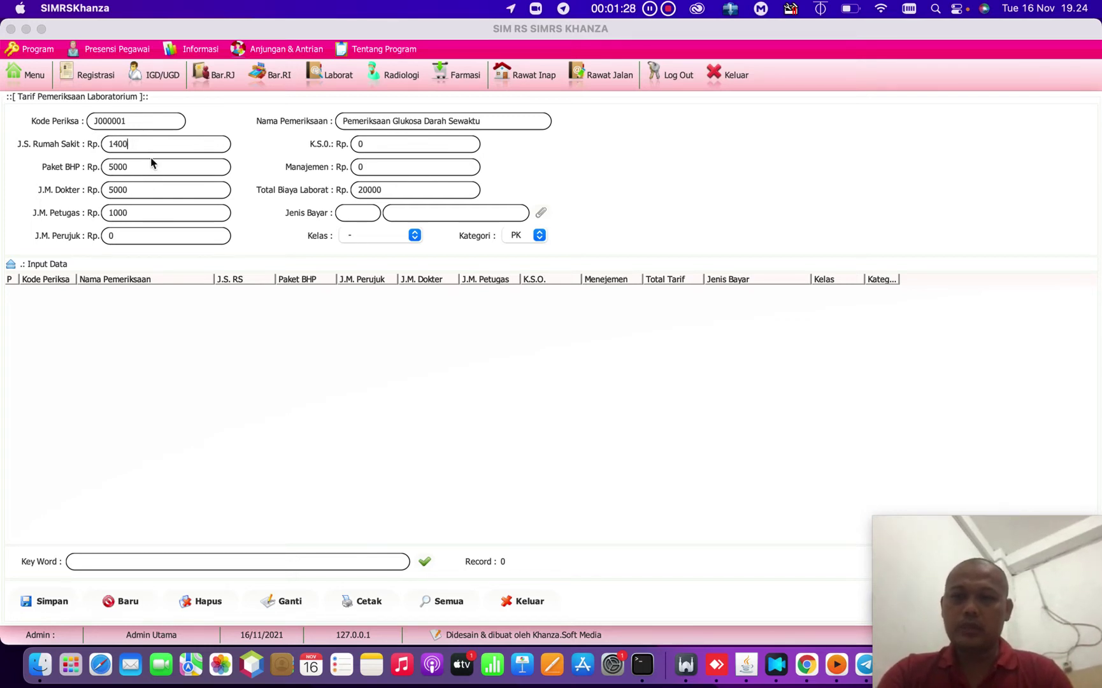
key("BackSpace")
key("BackSpace")
type("9000")
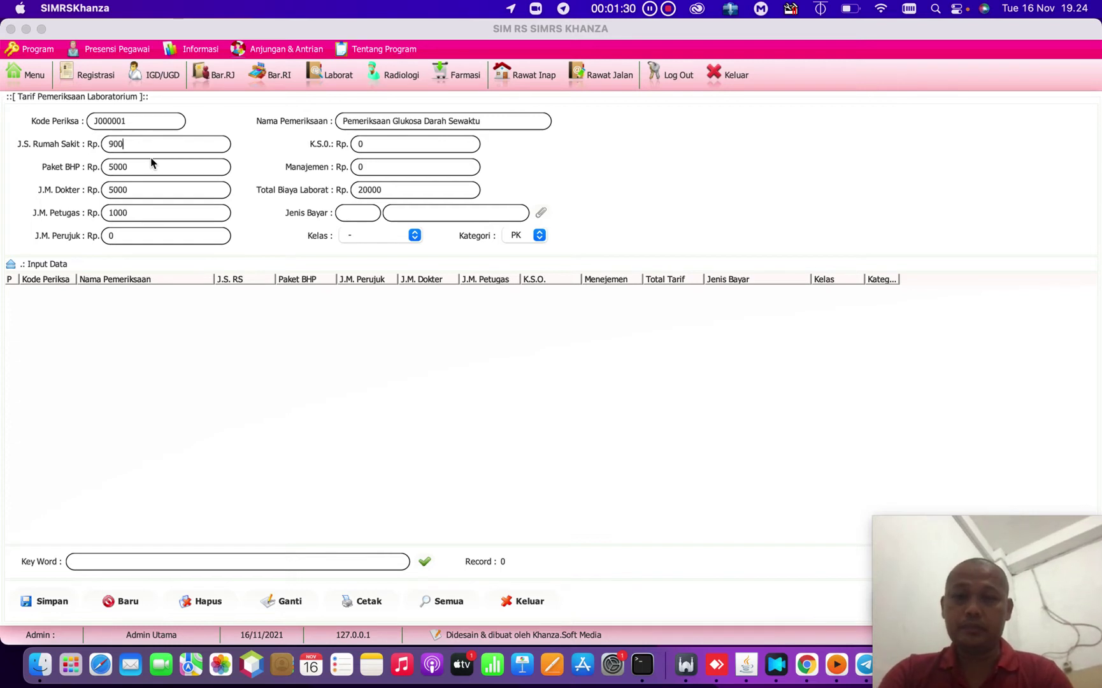
Step: Try to save the tariff, and choose the "-" insurer entry as its Jenis Bayar
left_click(46, 600)
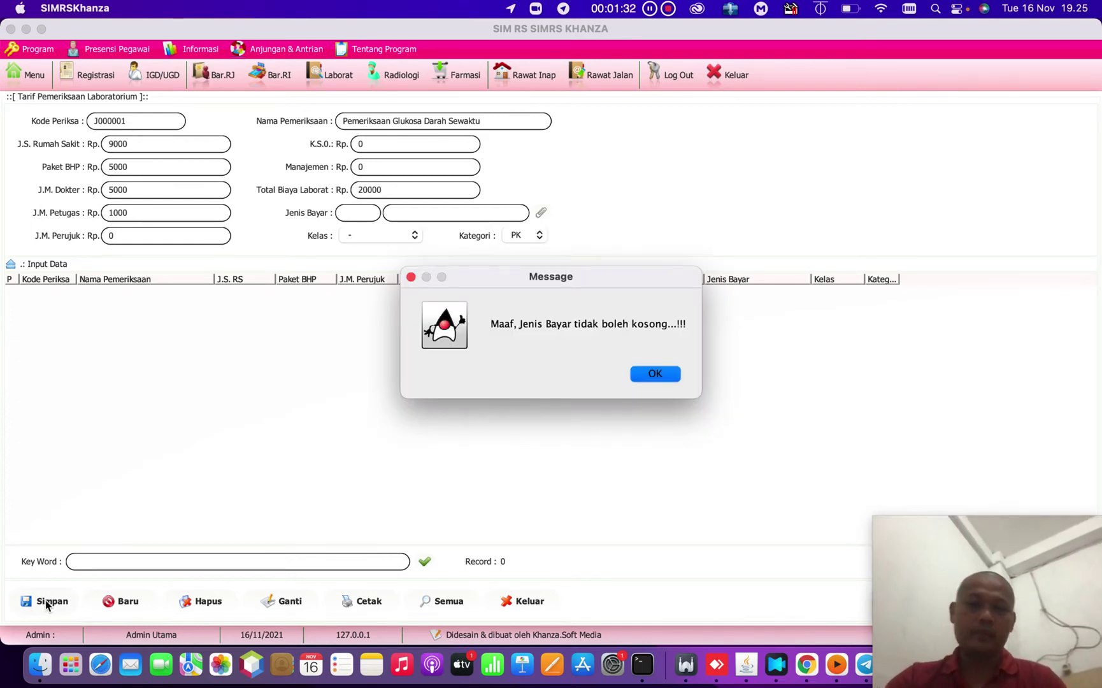
left_click(647, 380)
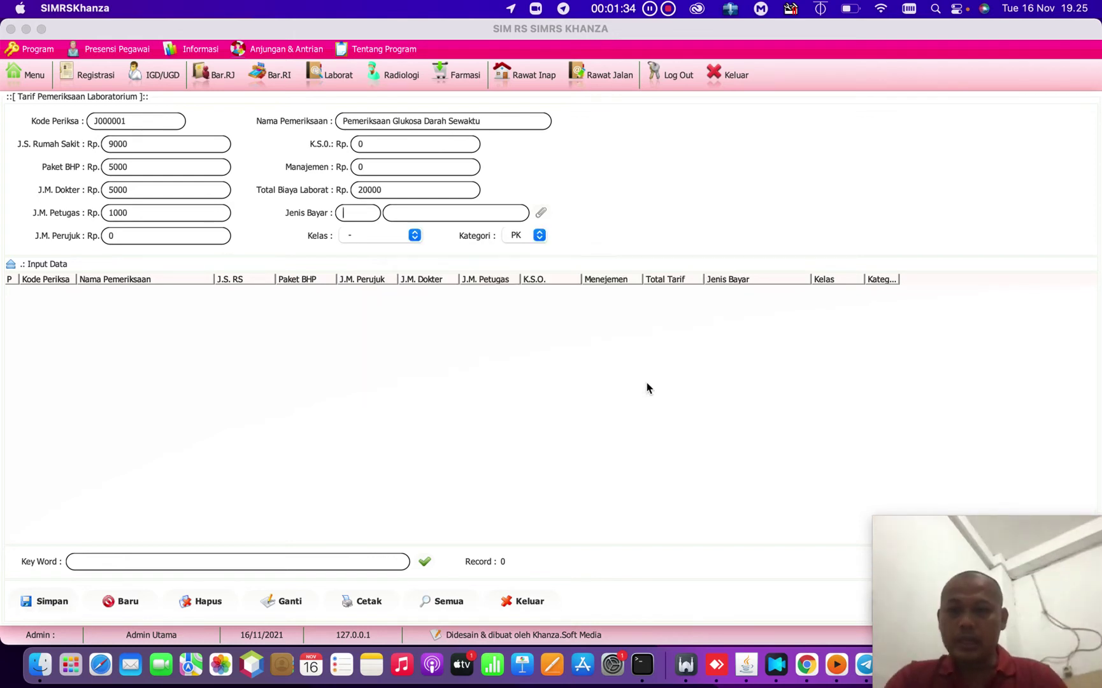
left_click(540, 213)
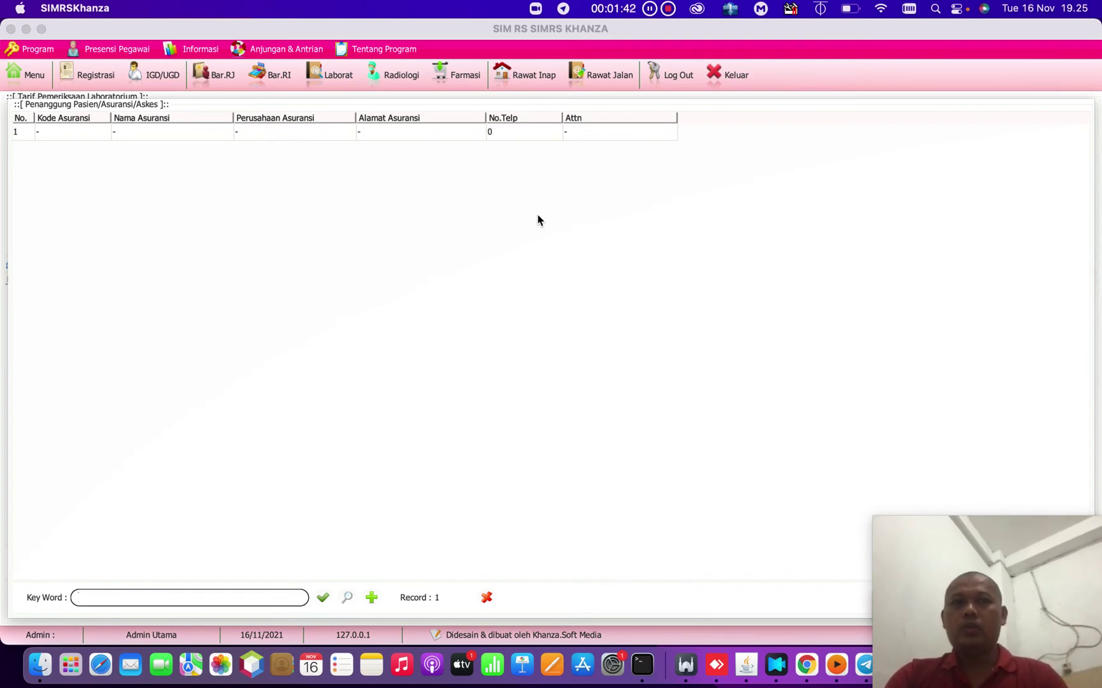
double_click(301, 137)
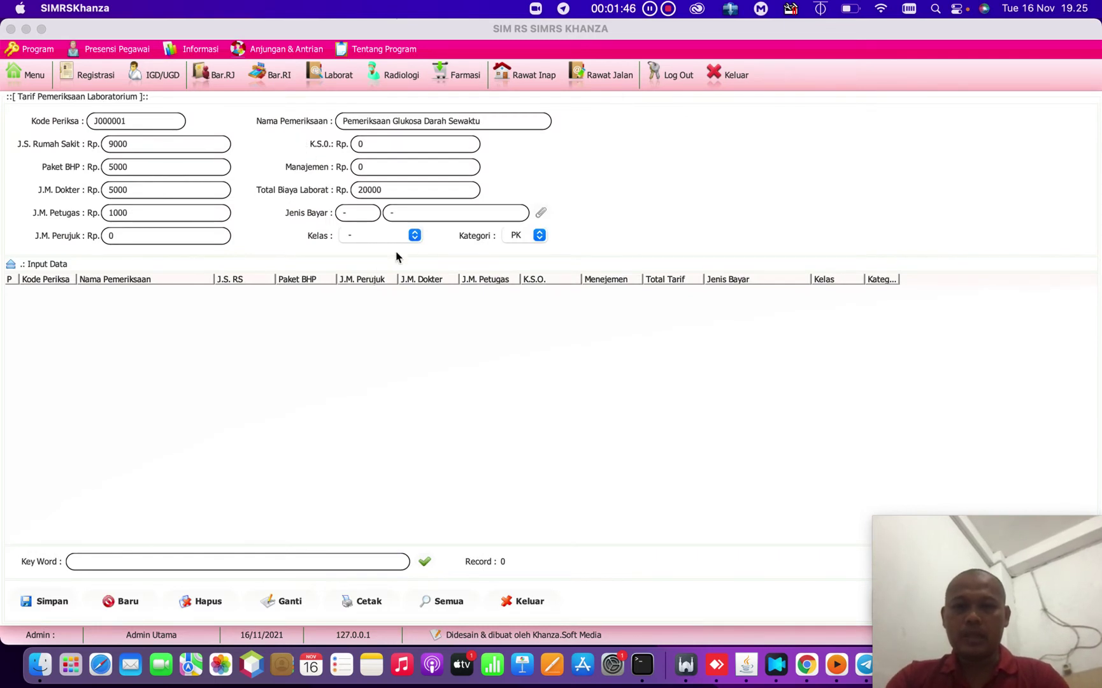
Step: Review the Kelas options, keep "-" as the class, and save the tariff record
left_click(415, 237)
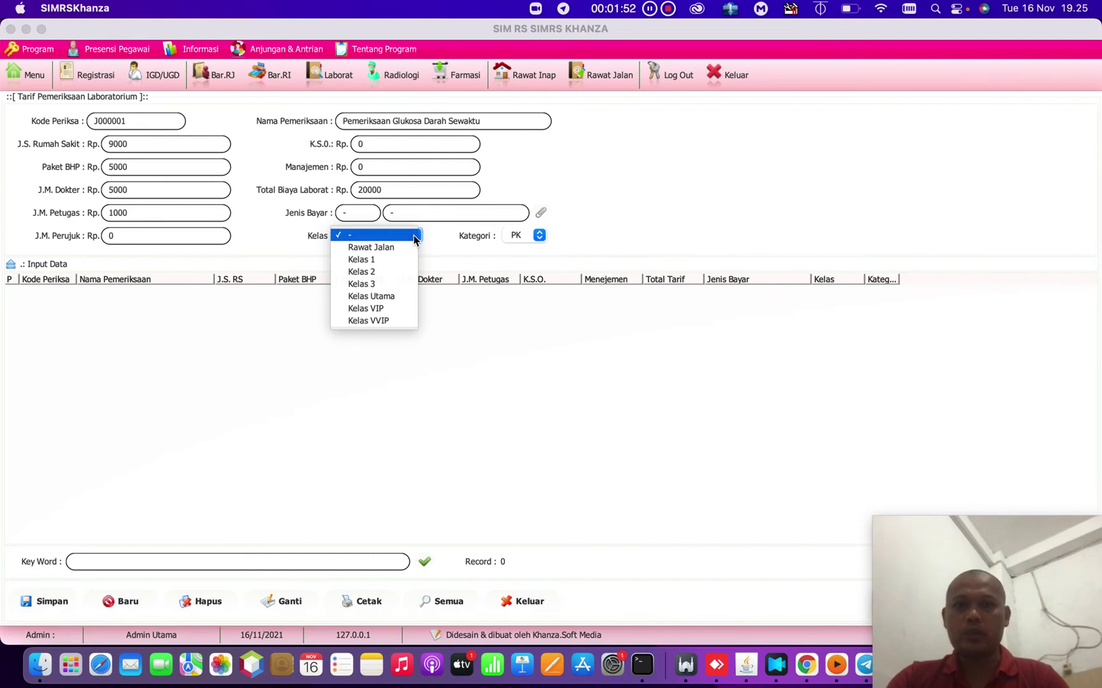
left_click(415, 237)
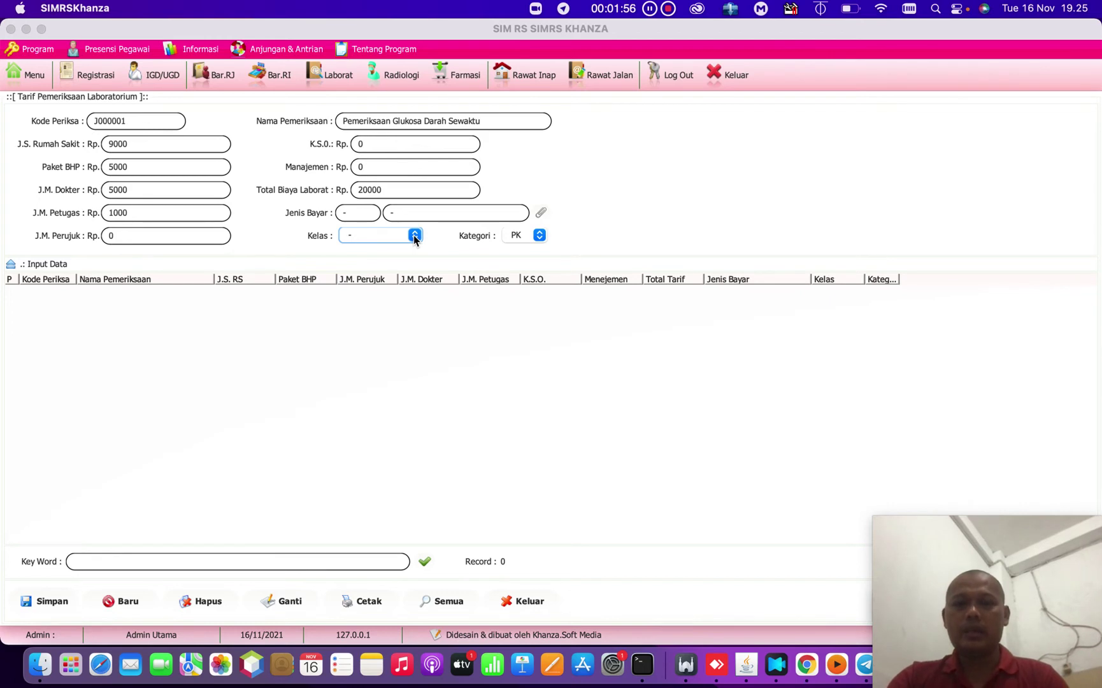
left_click(415, 237)
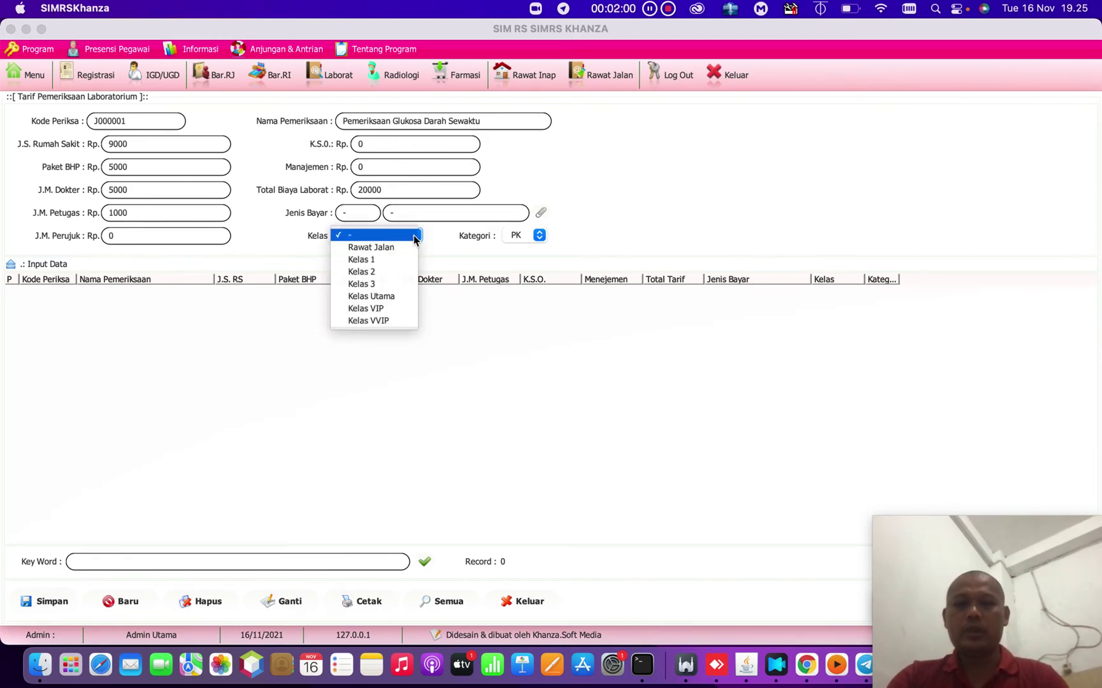
left_click(623, 172)
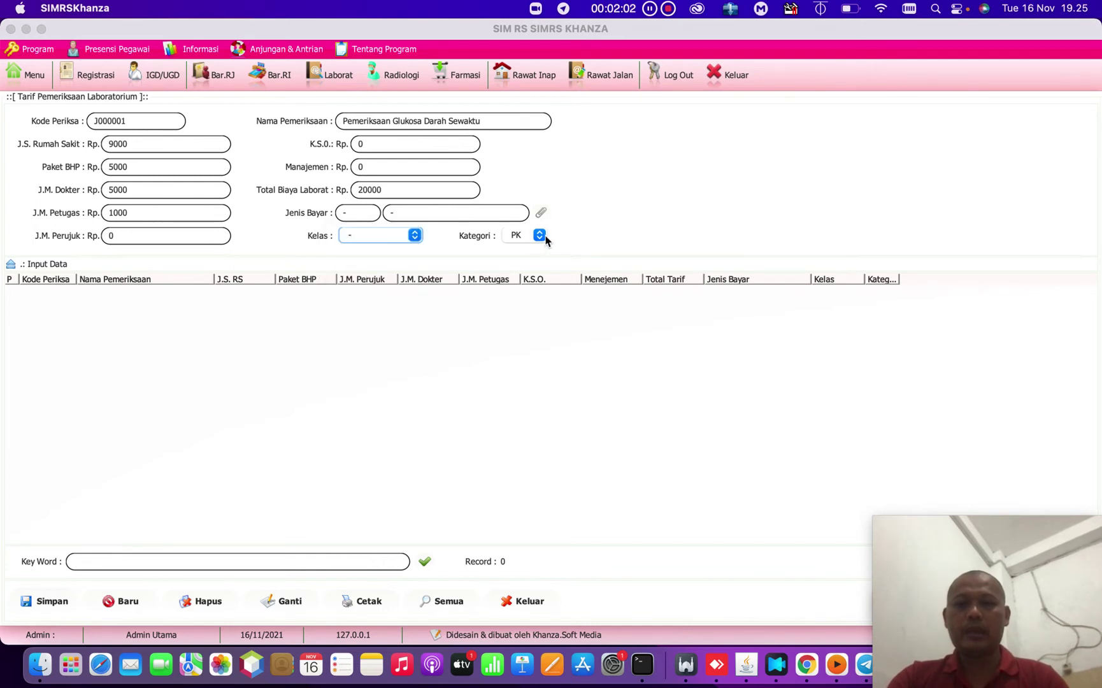
left_click(65, 602)
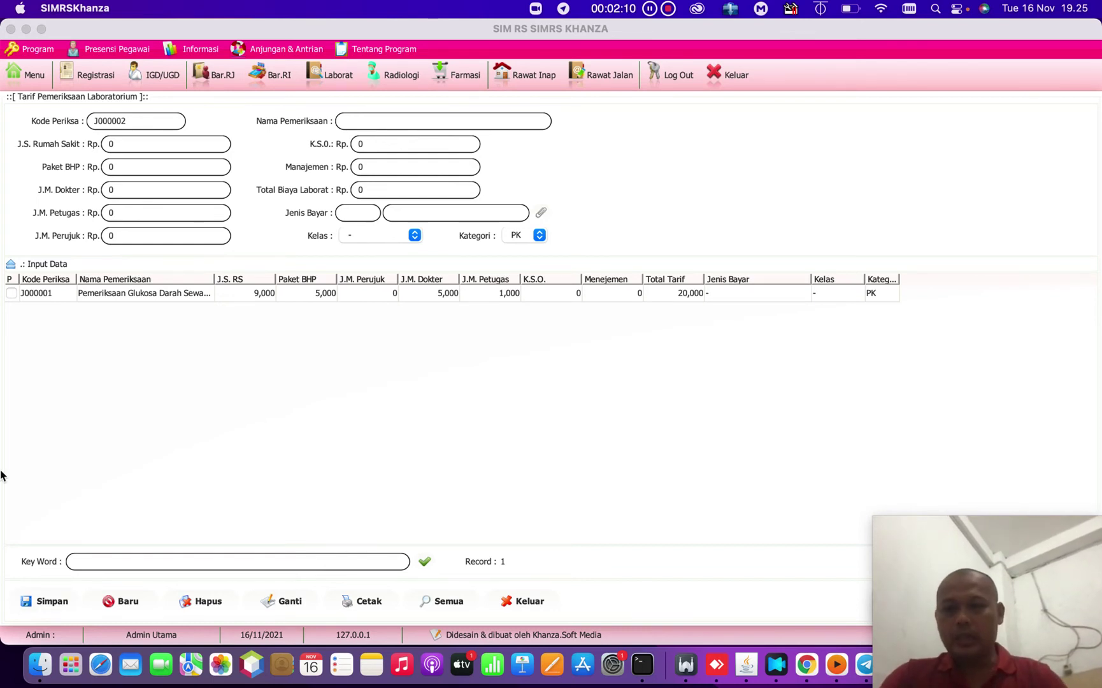
Step: Open the laboratory result template for Pemeriksaan Glukosa Darah Sewaktu and add a blank row to it
left_click(144, 298)
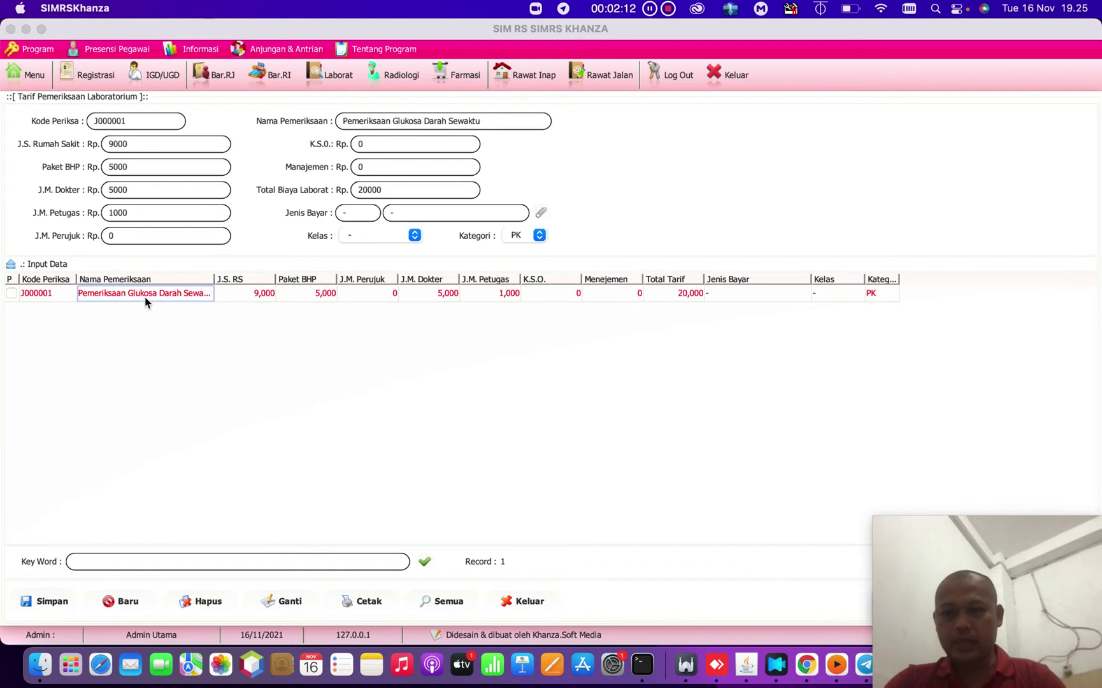
right_click(146, 302)
left_click(168, 311)
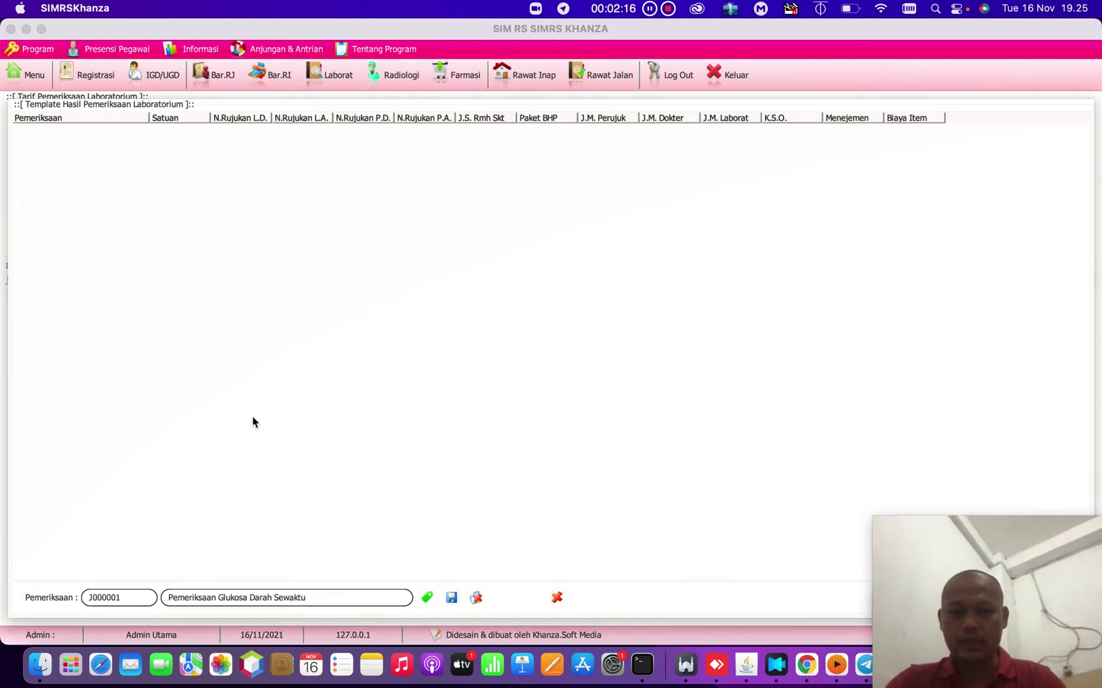
left_click(427, 598)
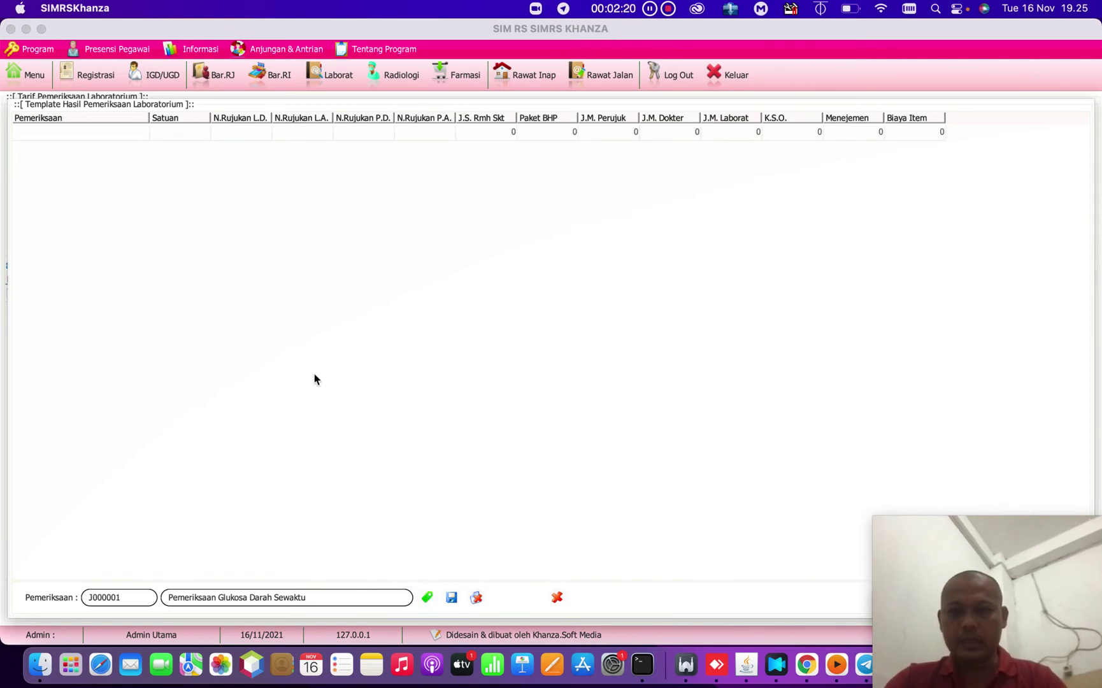
Step: Enter gr/dl as the Satuan and <200 as the N.Rujukan L.D. value in the blank template row
double_click(198, 135)
type("gr/dl")
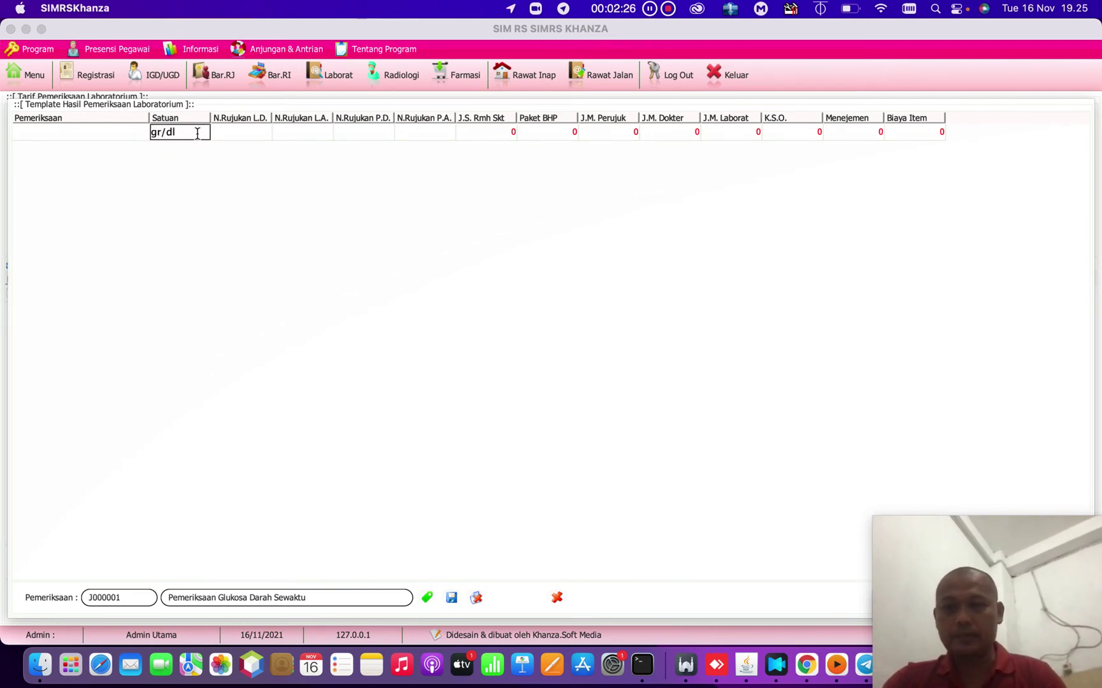
key("Return")
left_click(240, 133)
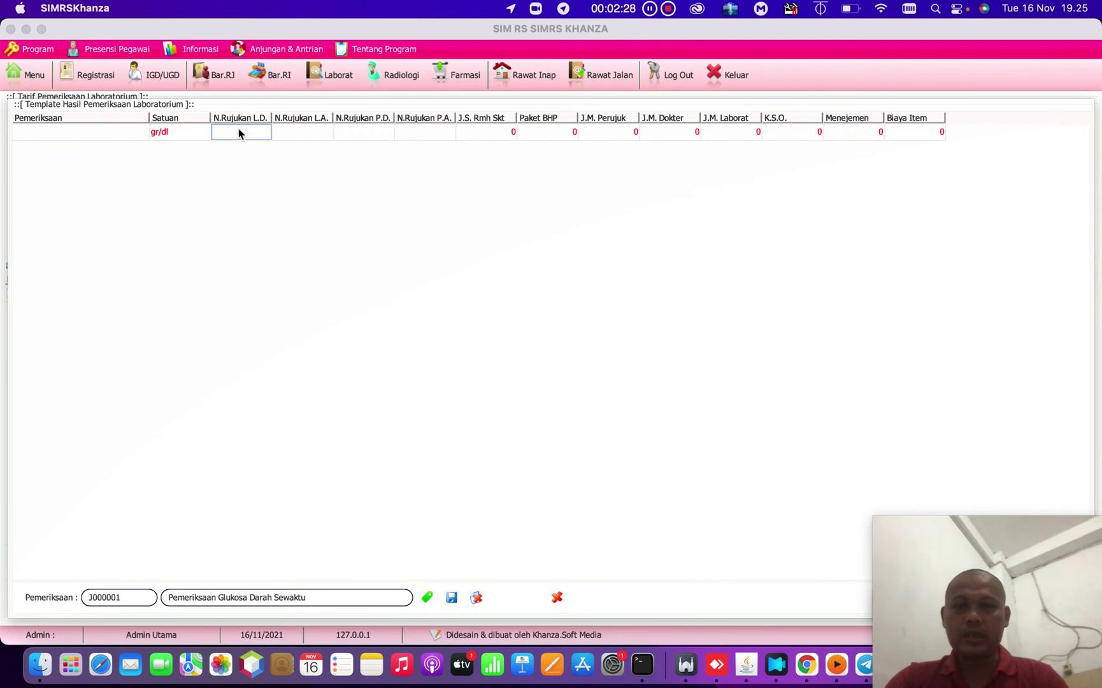
double_click(249, 128)
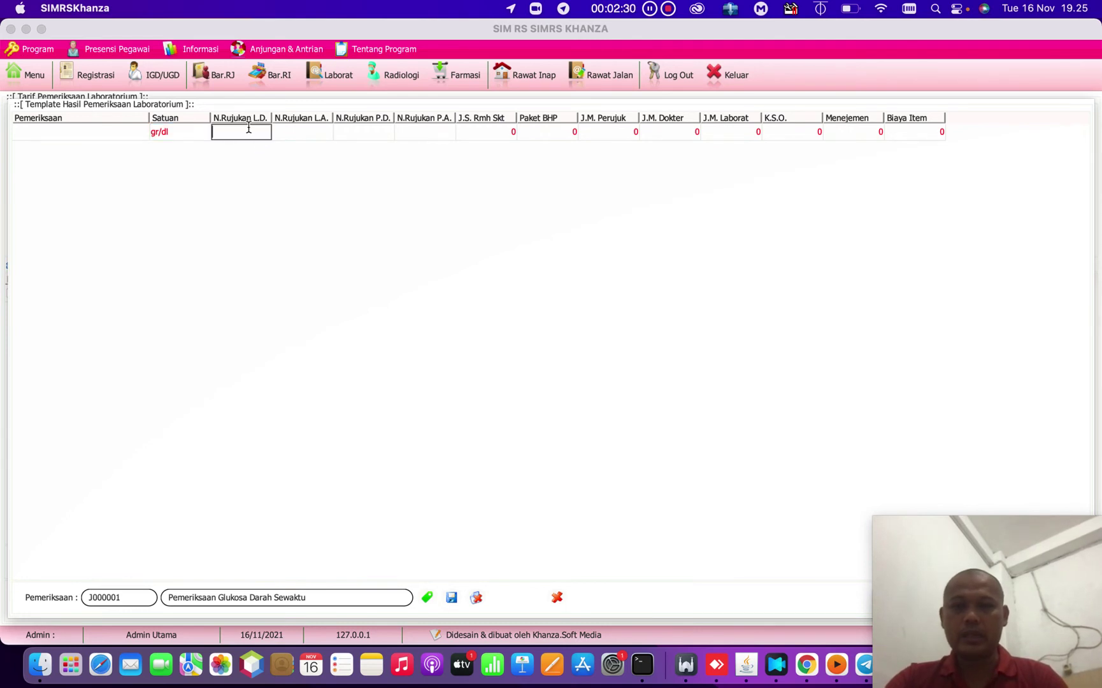
type("<200")
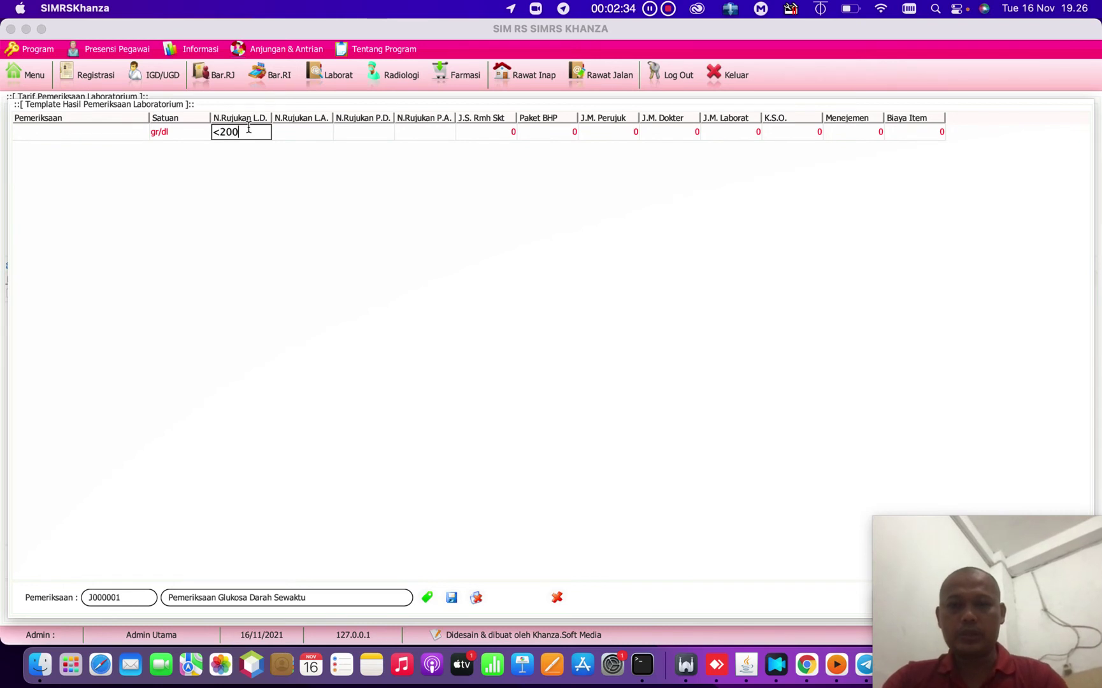
Step: Try to copy the N.Rujukan L.D. reference value into the row's N.Rujukan L.A. cell
key("super+a")
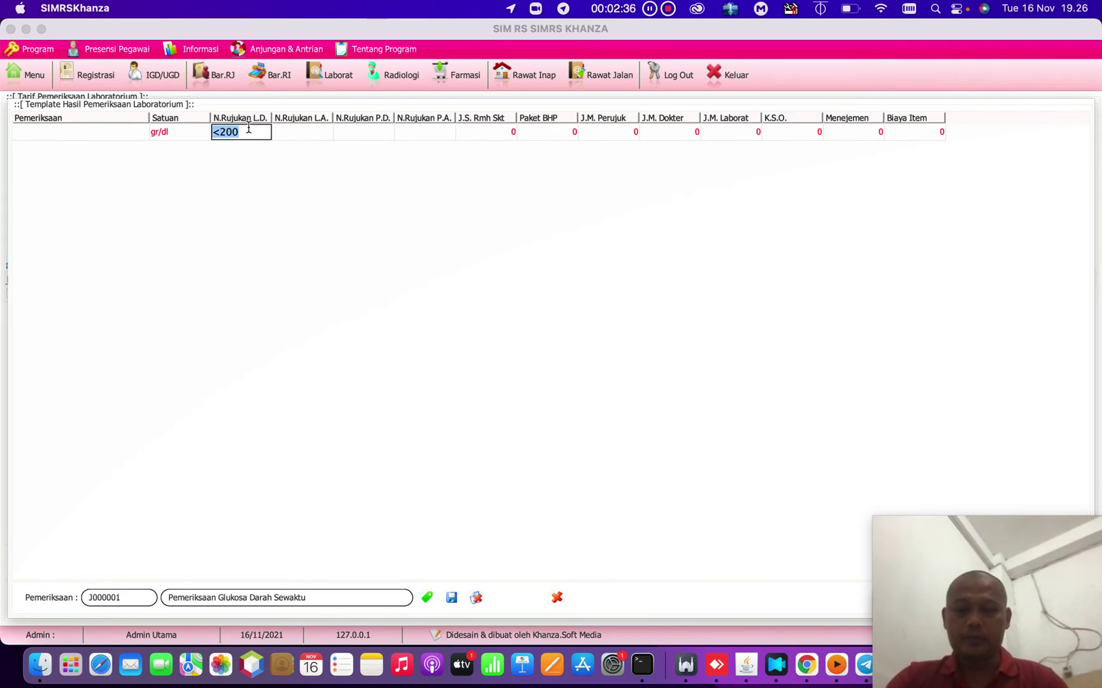
double_click(316, 131)
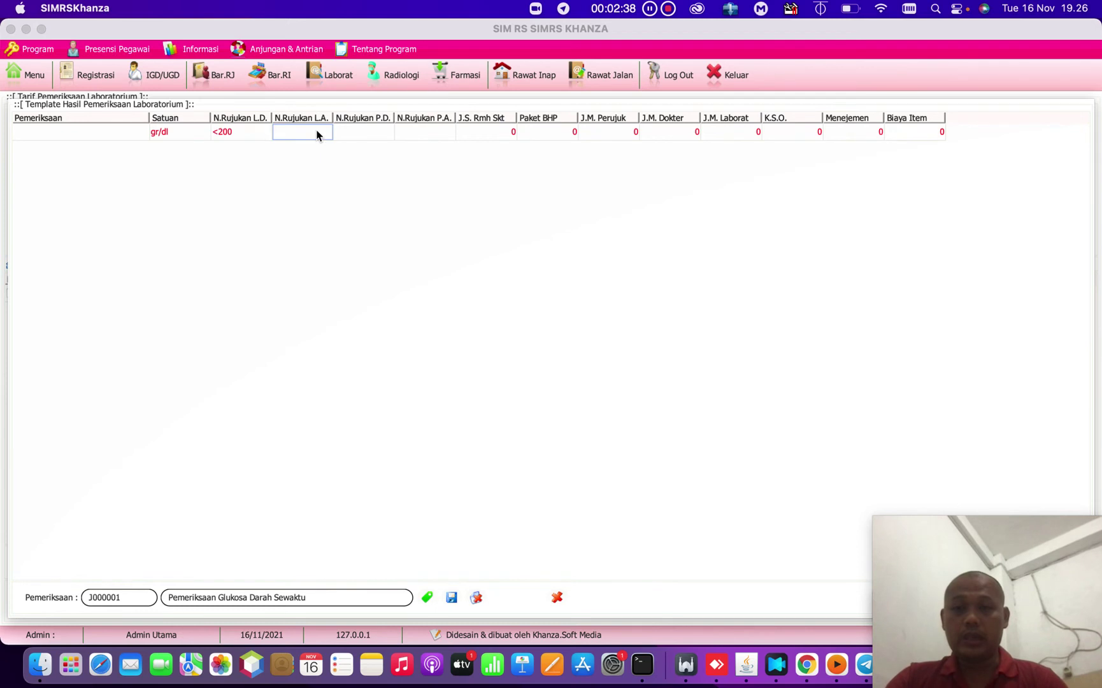
key("super+v")
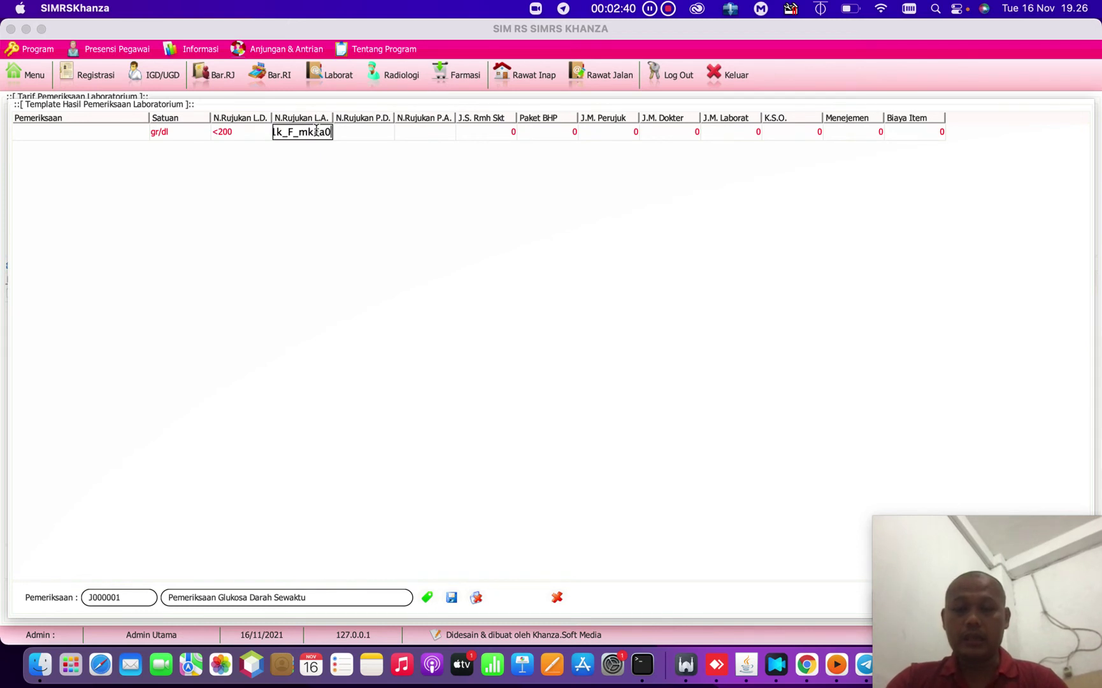
left_click(373, 133)
Step: Replace the content of the row's N.Rujukan L.A. cell with <200
double_click(316, 131)
key("End")
key("super+a")
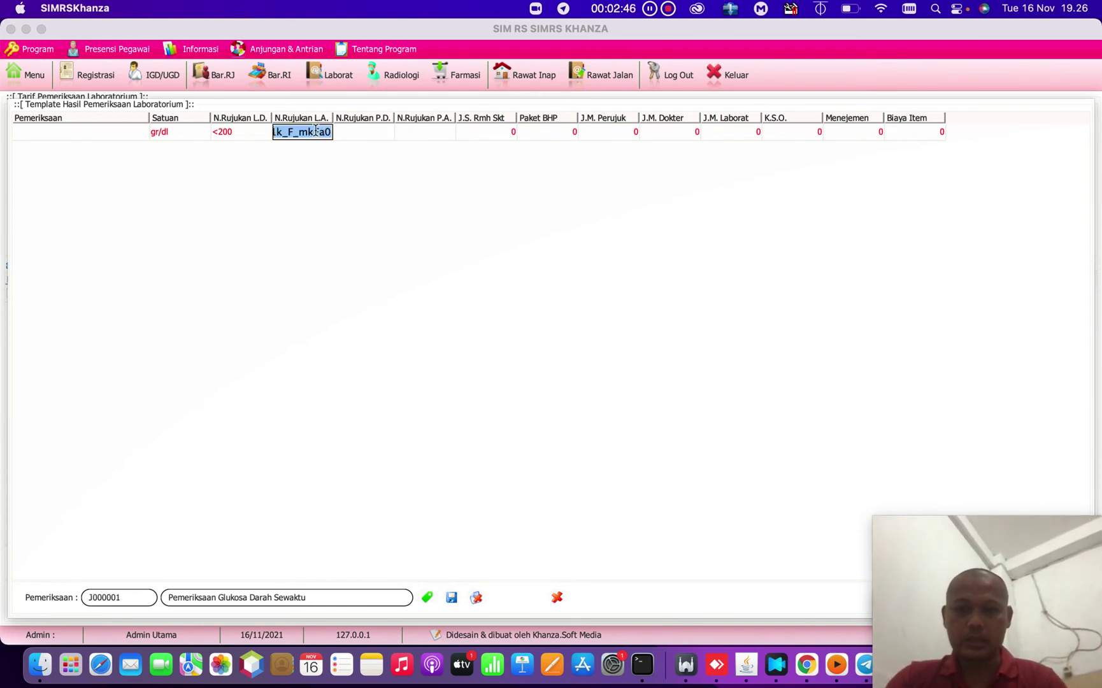
key("BackSpace")
type("<200")
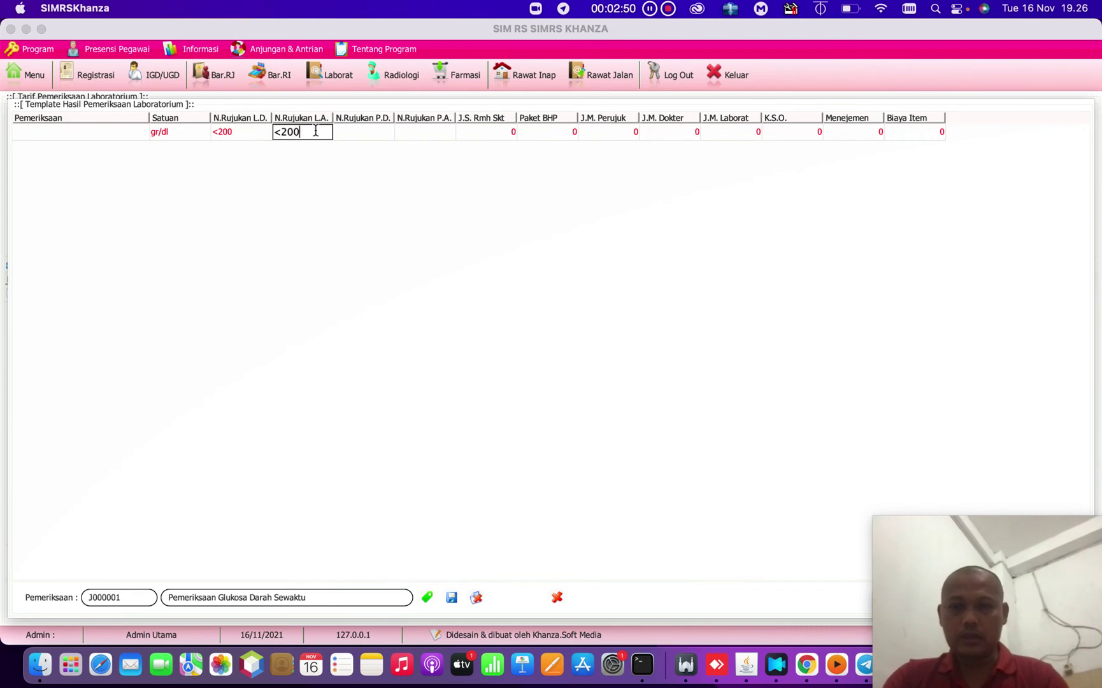
Step: Enter <200 as the N.Rujukan P.D. value and <2000 as the N.Rujukan P.A. value of the template row
left_click(352, 135)
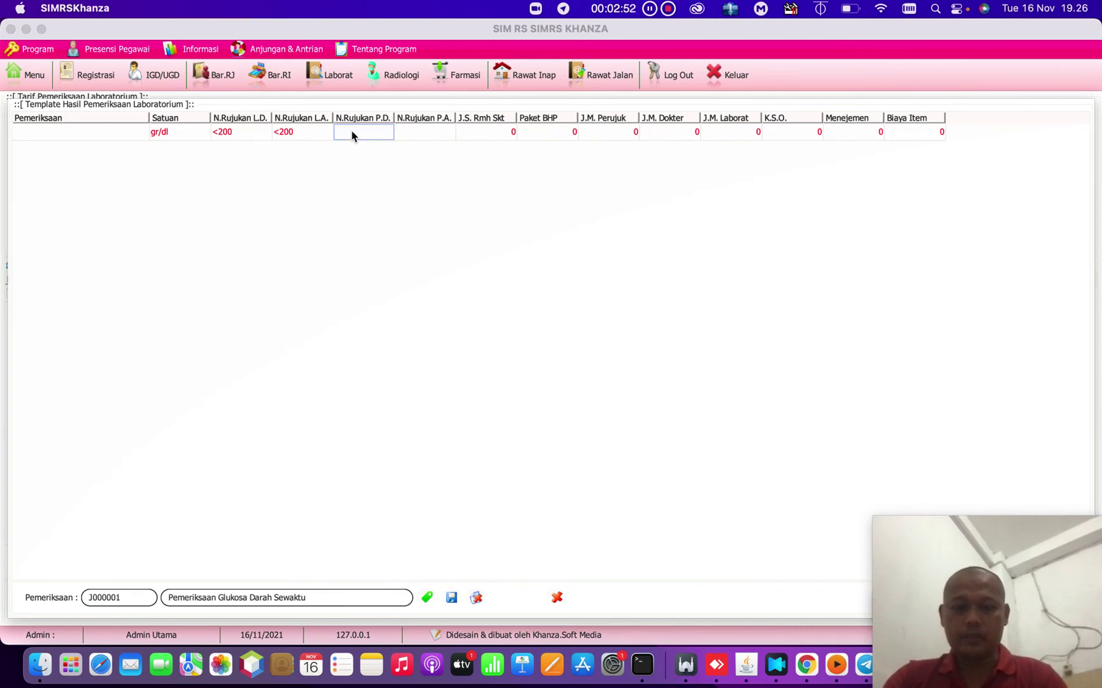
type("<200")
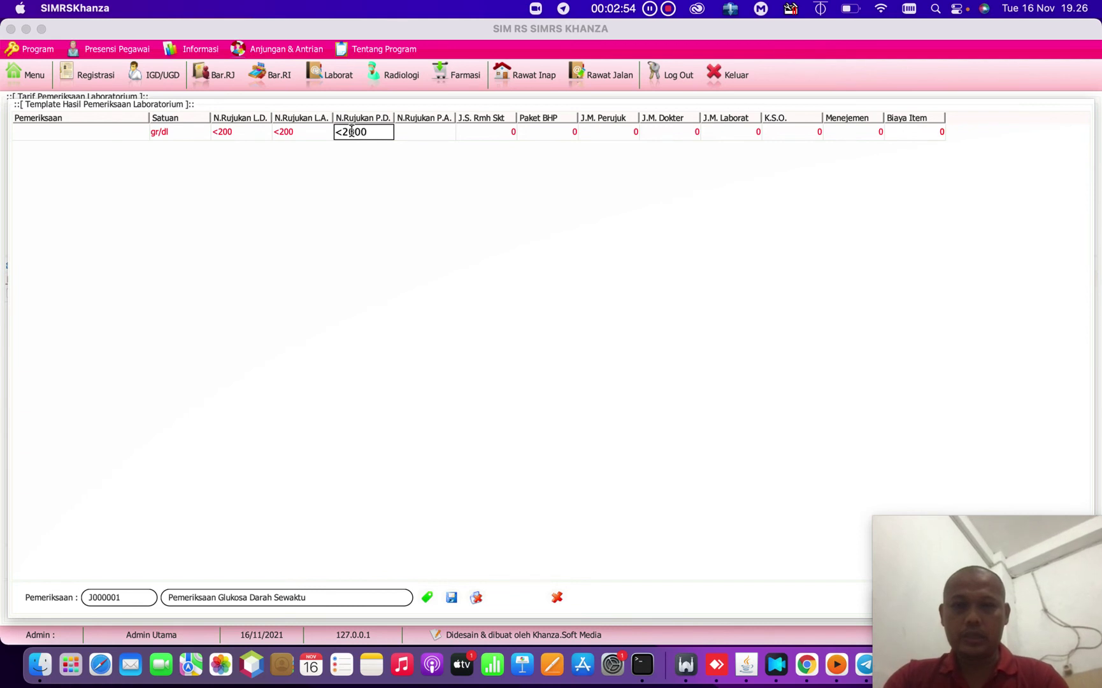
left_click(414, 135)
type("<2000")
left_click(415, 141)
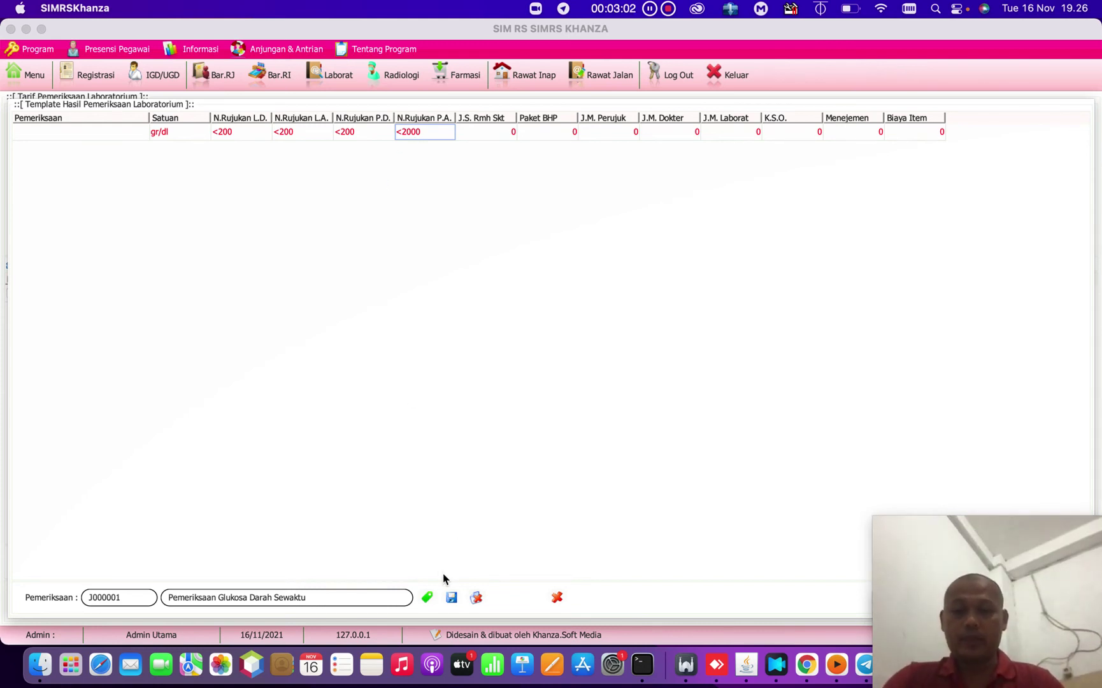
Step: Save the laboratory result template, confirm the save, and return to the tariff list
left_click(451, 597)
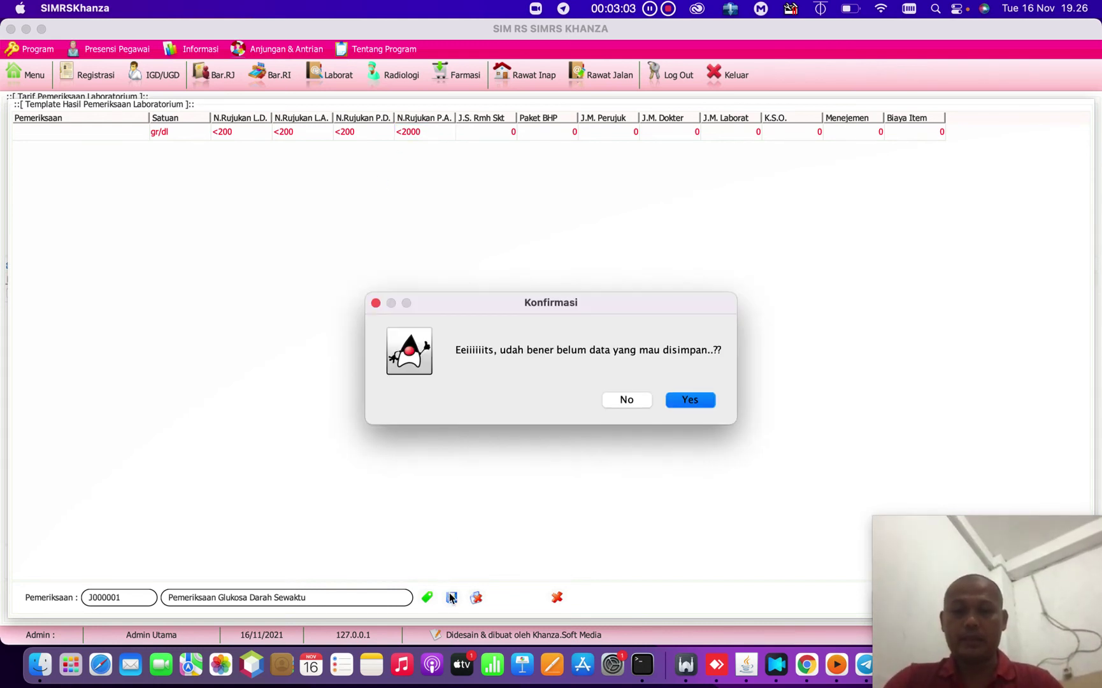
left_click(691, 400)
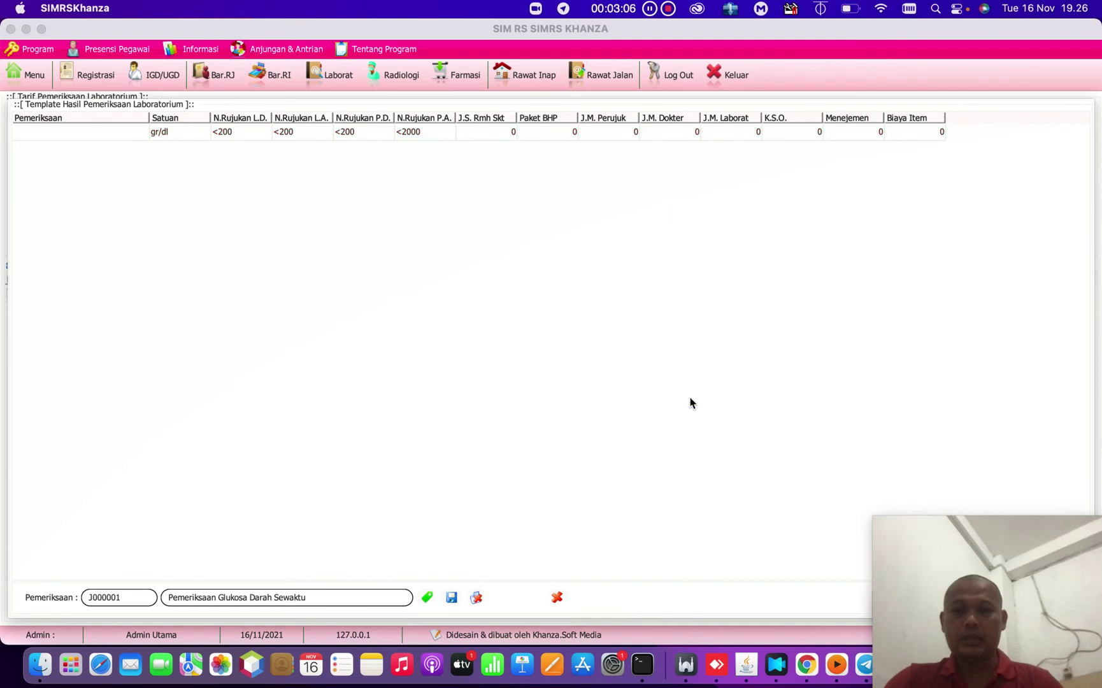
left_click(454, 599)
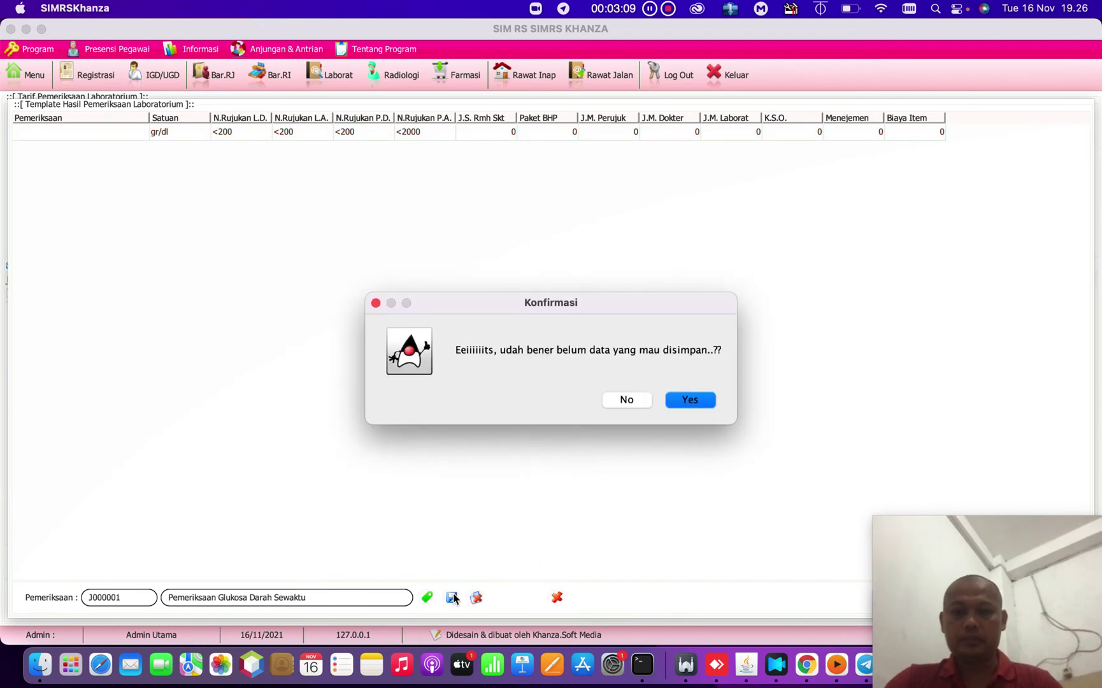
left_click(681, 400)
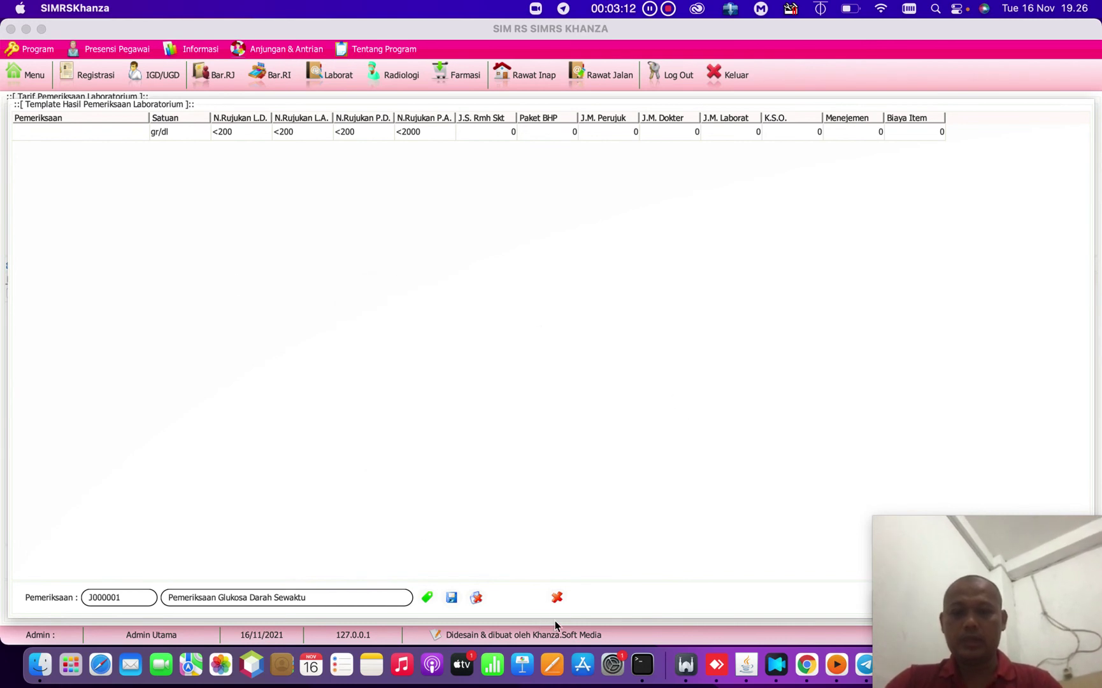
left_click(557, 597)
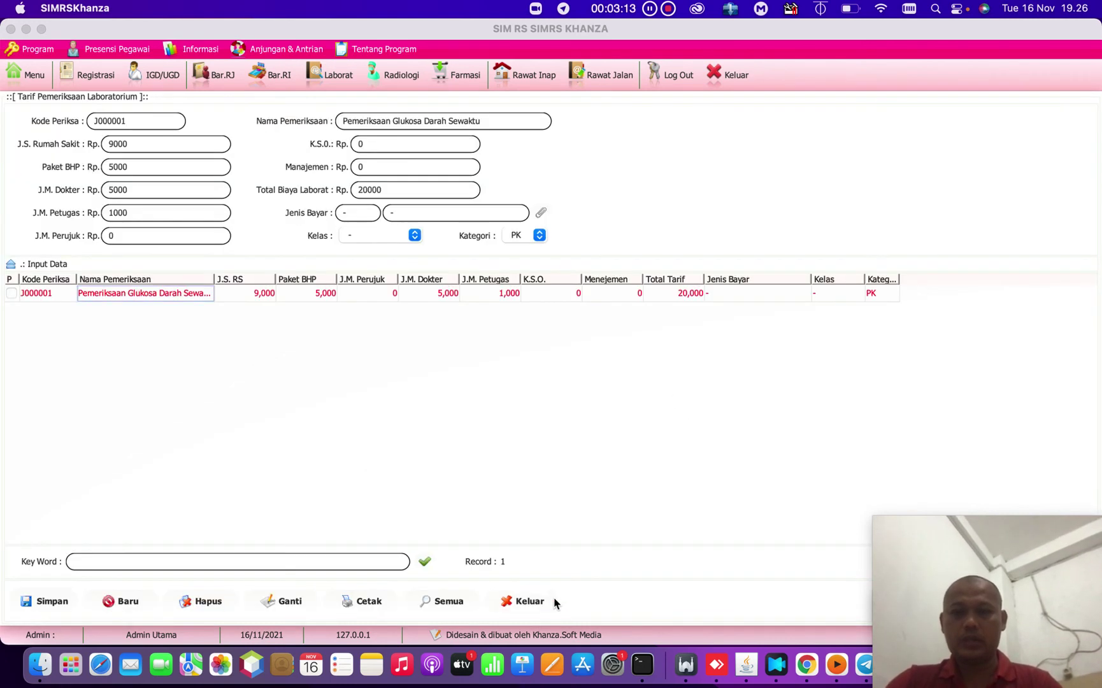
Step: Reopen the laboratory template of Pemeriksaan Glukosa Darah Sewaktu to review its stored unit, reference values and fee columns, and close it again
right_click(158, 293)
left_click(167, 302)
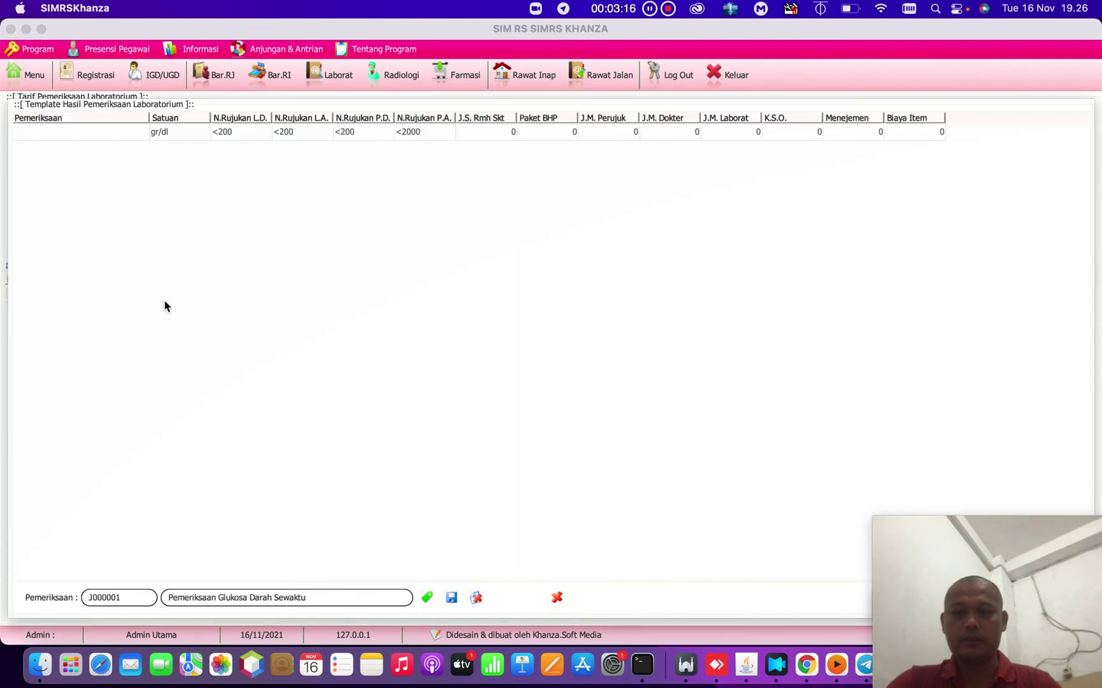
left_click(514, 130)
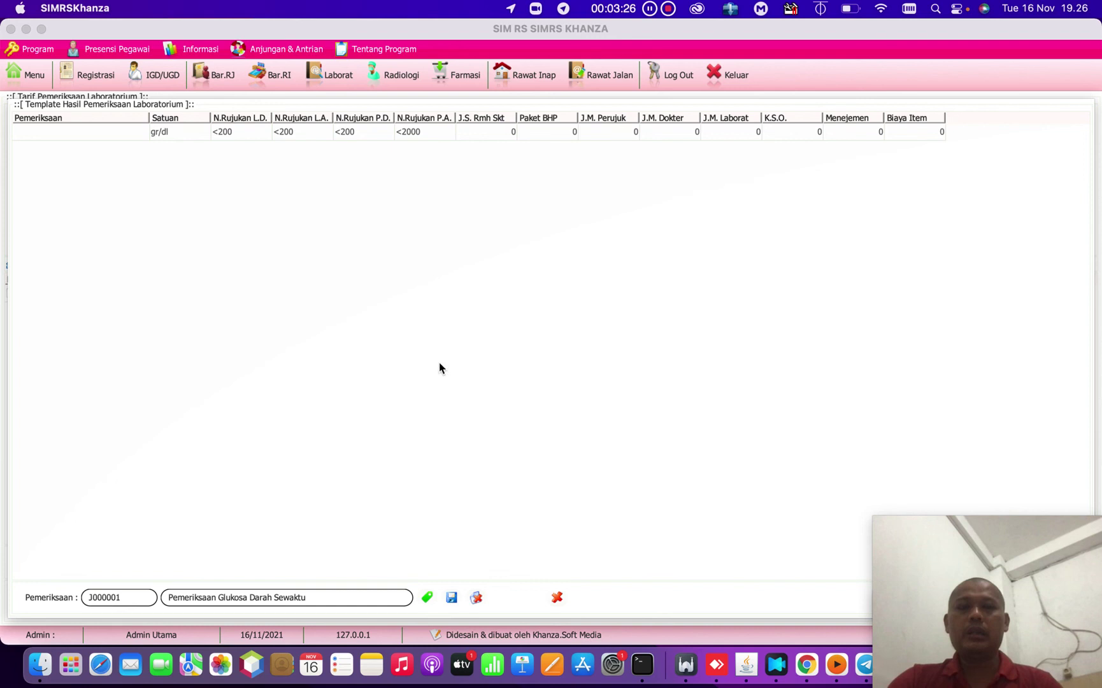
left_click(557, 597)
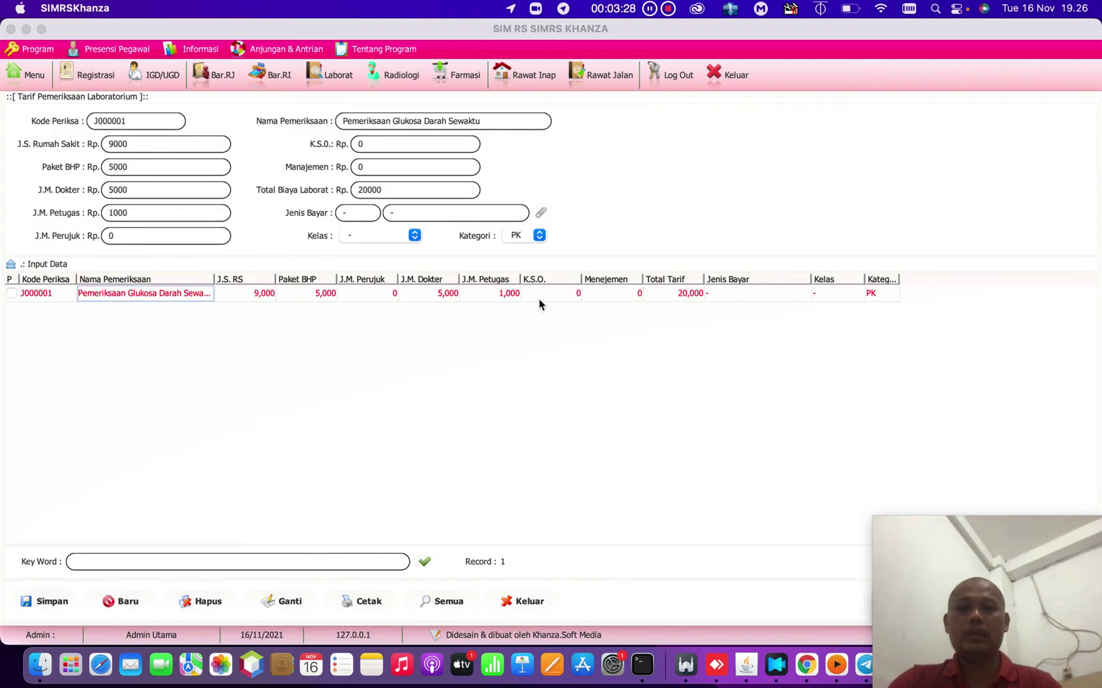
left_click(530, 124)
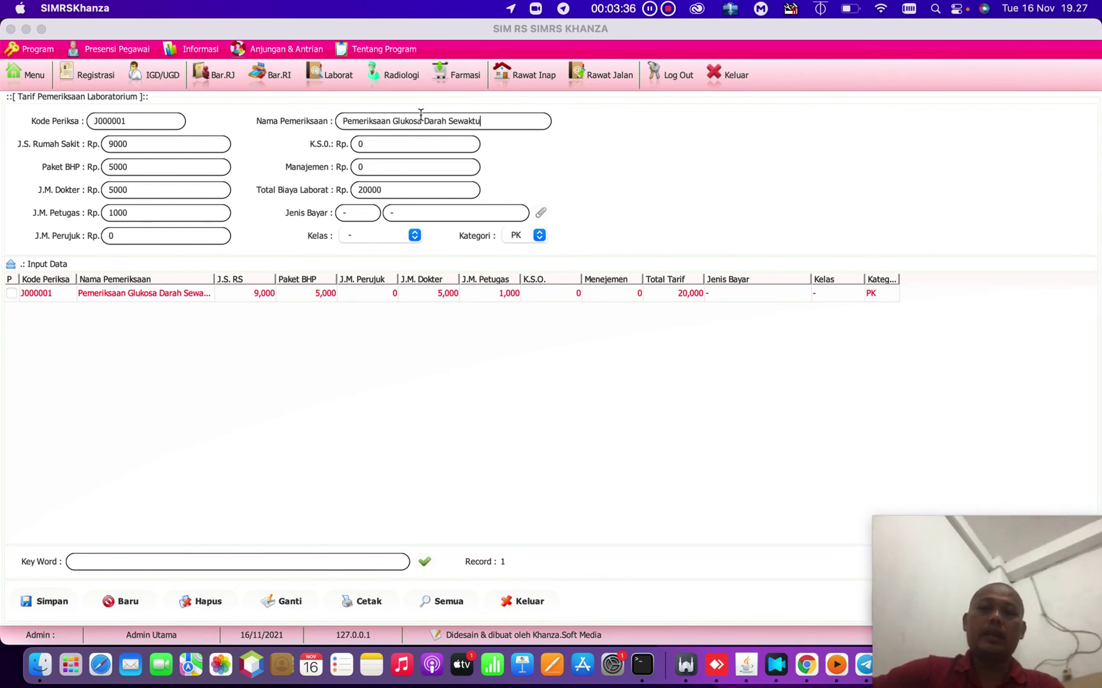
right_click(207, 297)
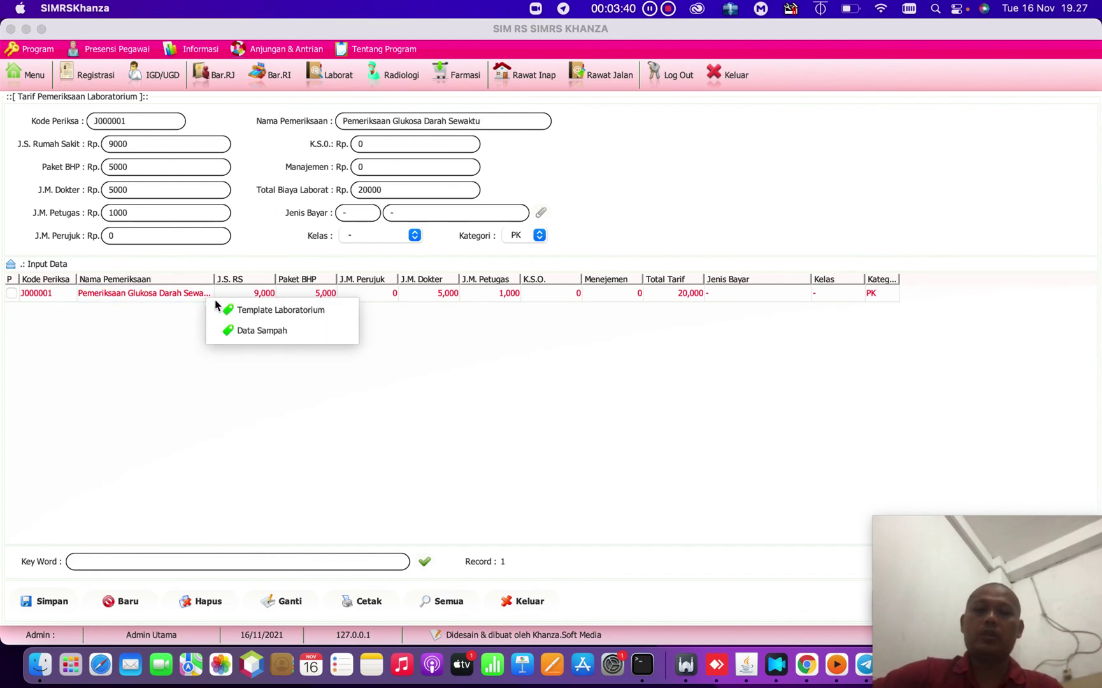
left_click(220, 309)
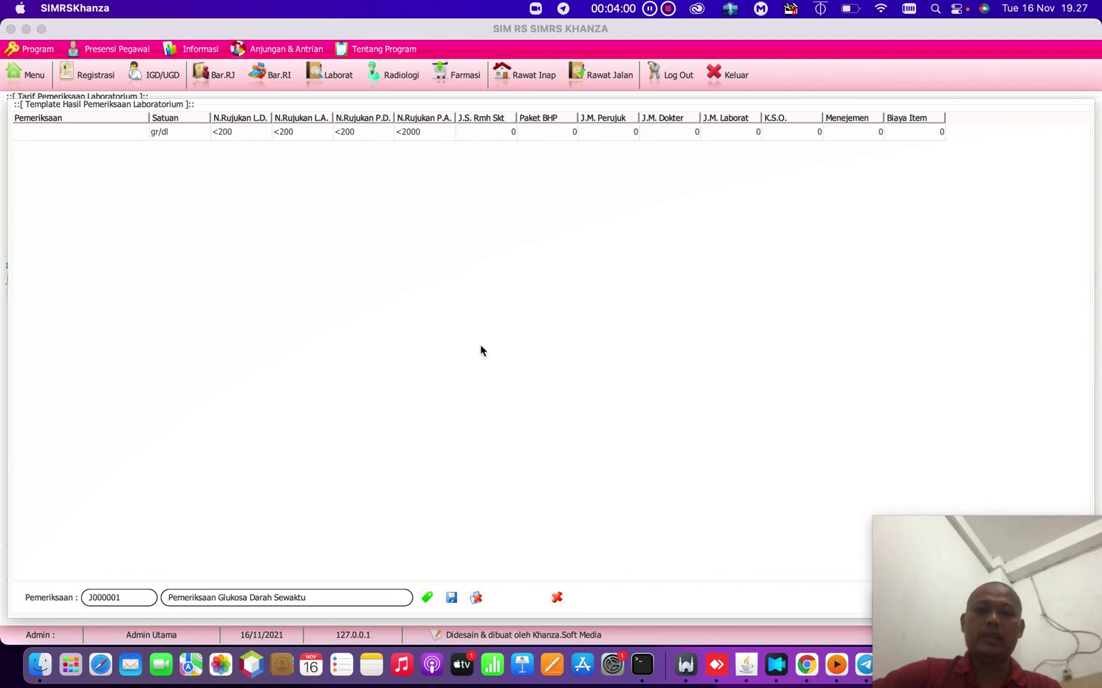
left_click(557, 598)
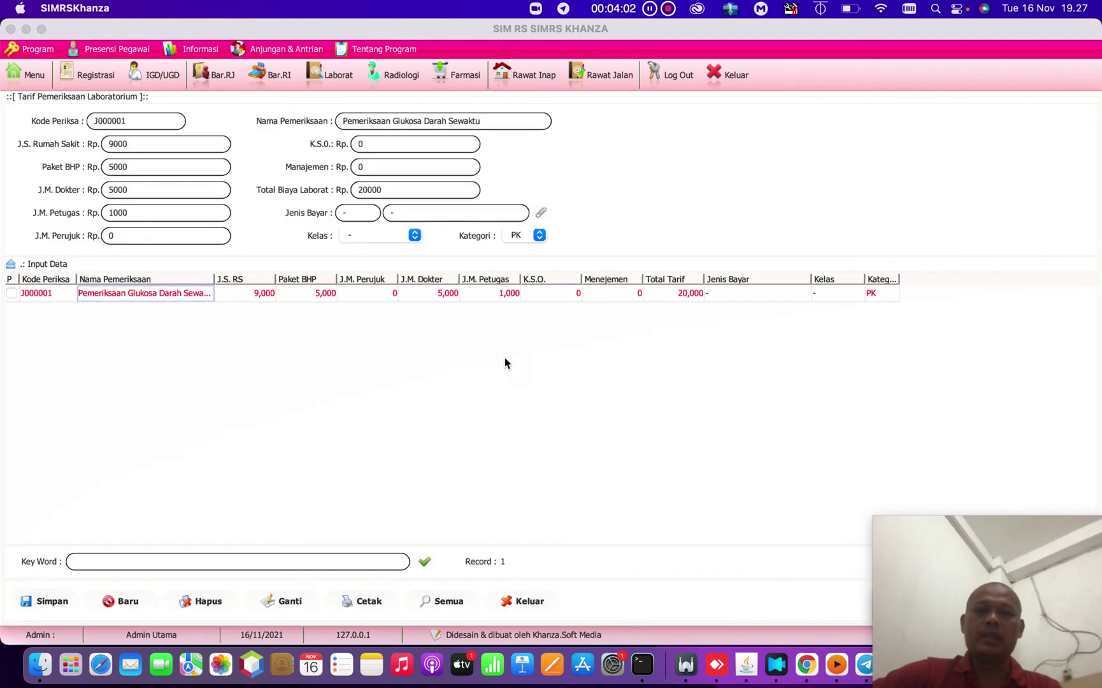
left_click(493, 292)
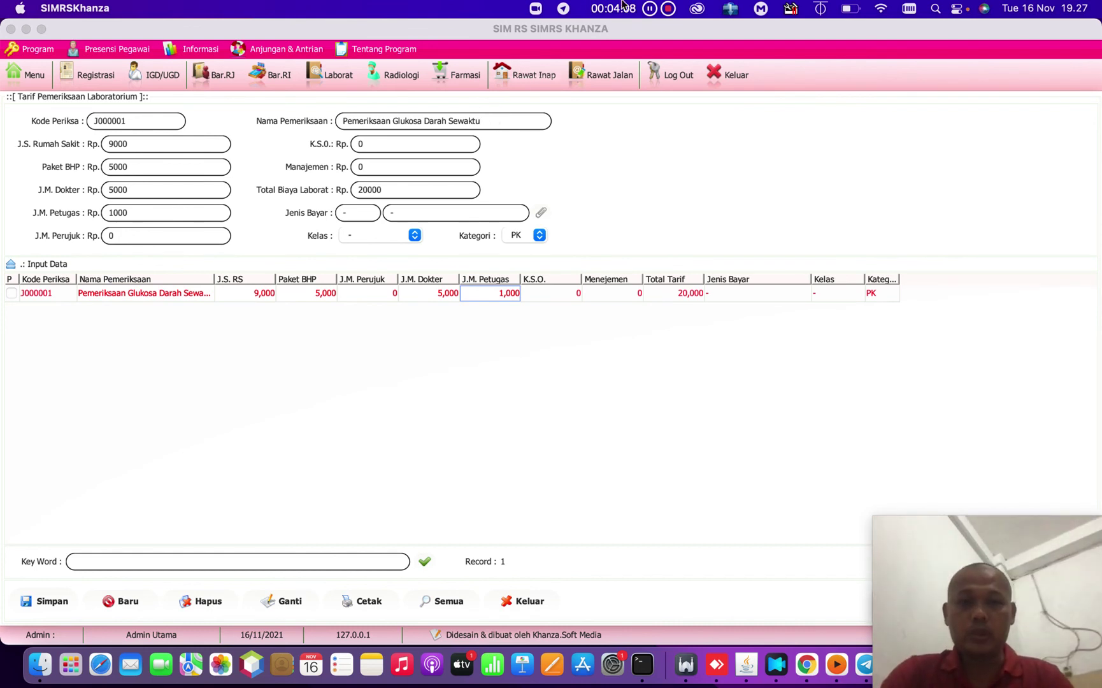
left_click(668, 9)
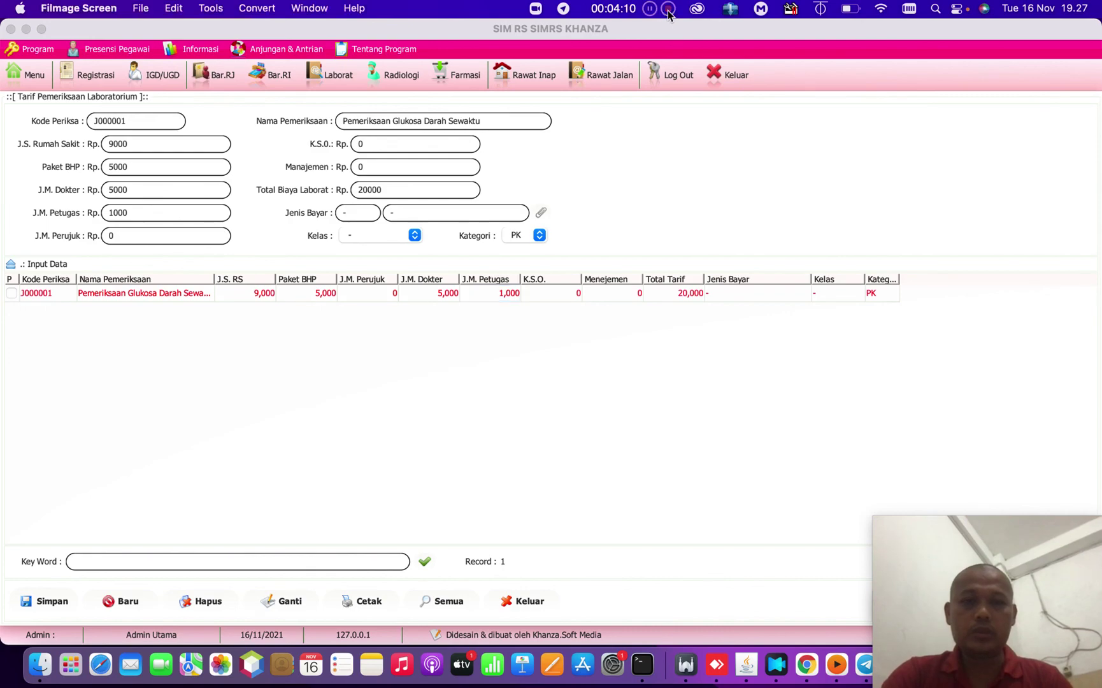